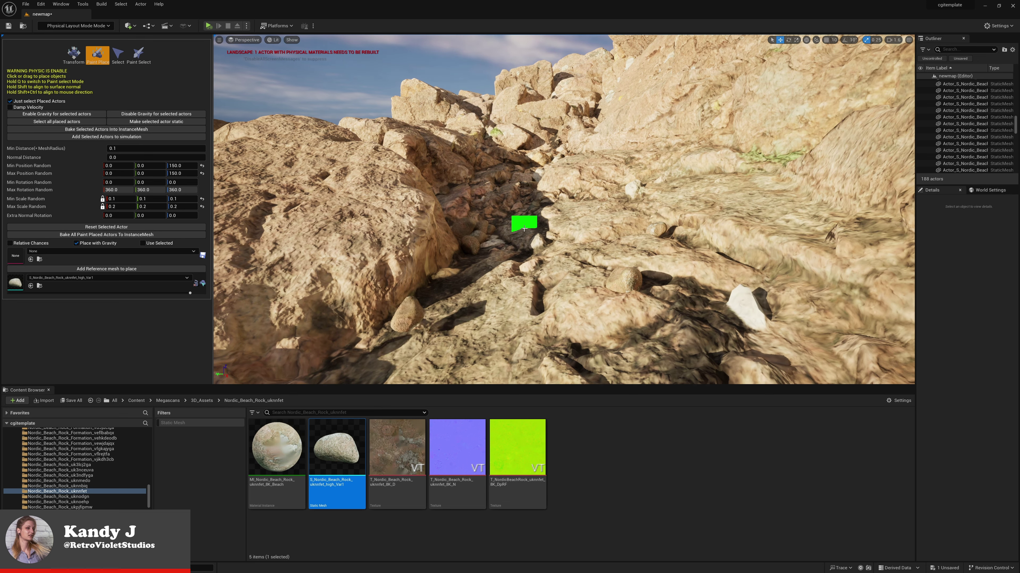
# - Paint physics-enabled rocks into the rocky gully and across the white slab with gravity placement
pyautogui.moveTo(523, 236); pyautogui.dragTo(523, 207, button='middle')
pyautogui.moveTo(514, 219)
pyautogui.mouseDown()
pyautogui.moveTo(519, 202)
pyautogui.moveTo(499, 273)
pyautogui.mouseUp()
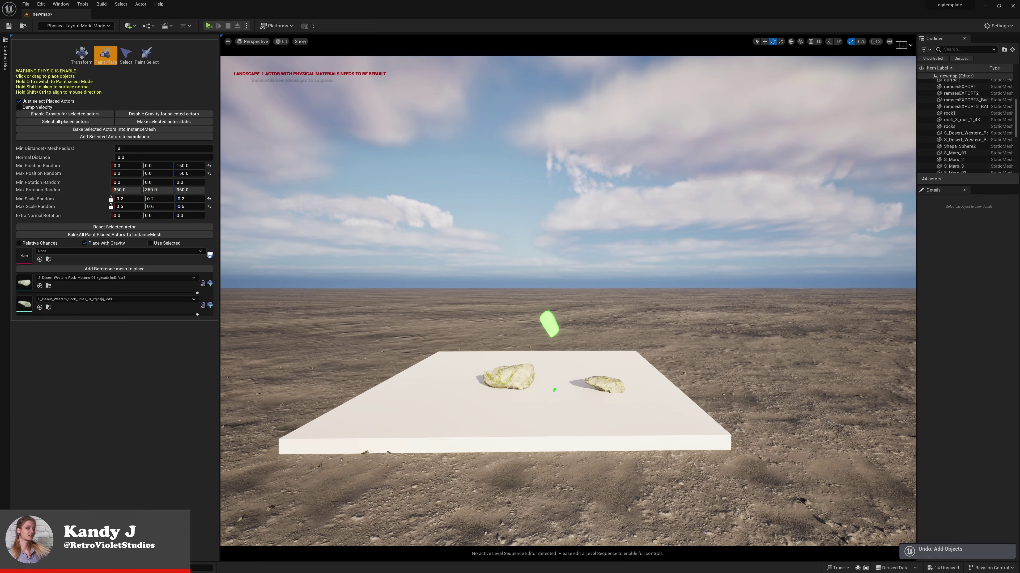
pyautogui.click(550, 394)
pyautogui.moveTo(550, 394)
pyautogui.mouseDown()
pyautogui.moveTo(549, 381)
pyautogui.moveTo(628, 406)
pyautogui.moveTo(615, 412)
pyautogui.moveTo(555, 391)
pyautogui.mouseUp()
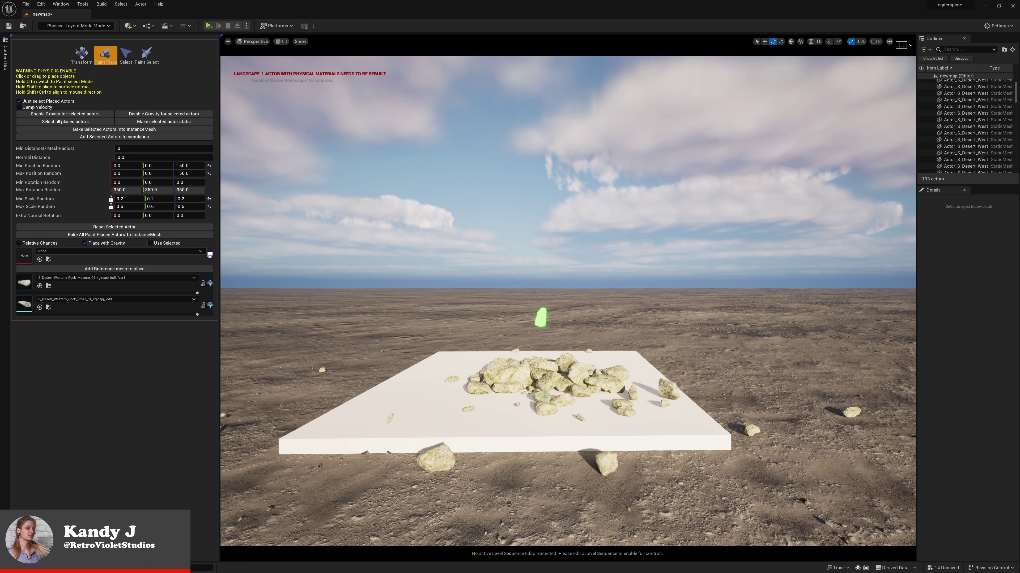
pyautogui.moveTo(483, 365); pyautogui.dragTo(498, 389)
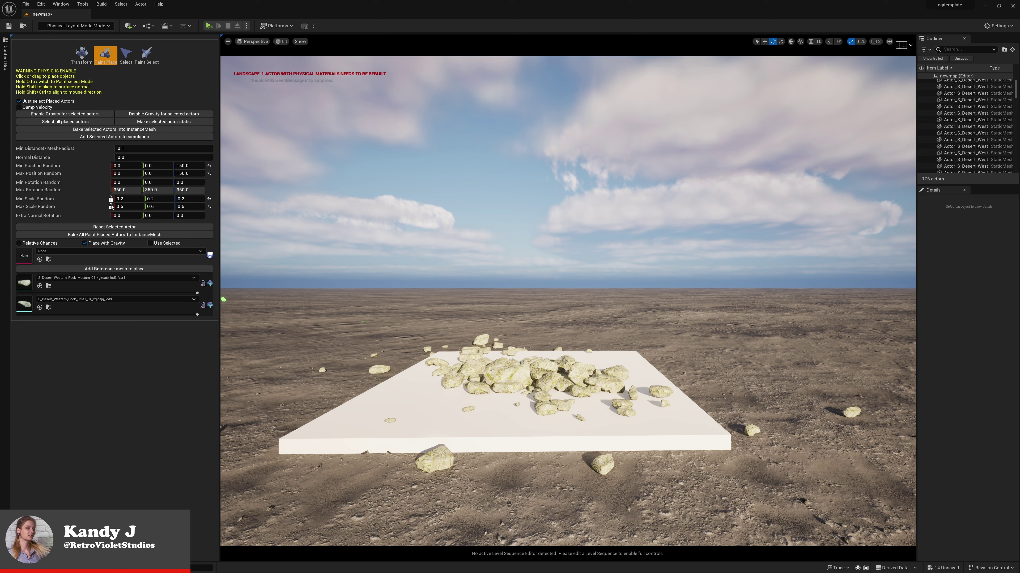
pyautogui.write('.1')
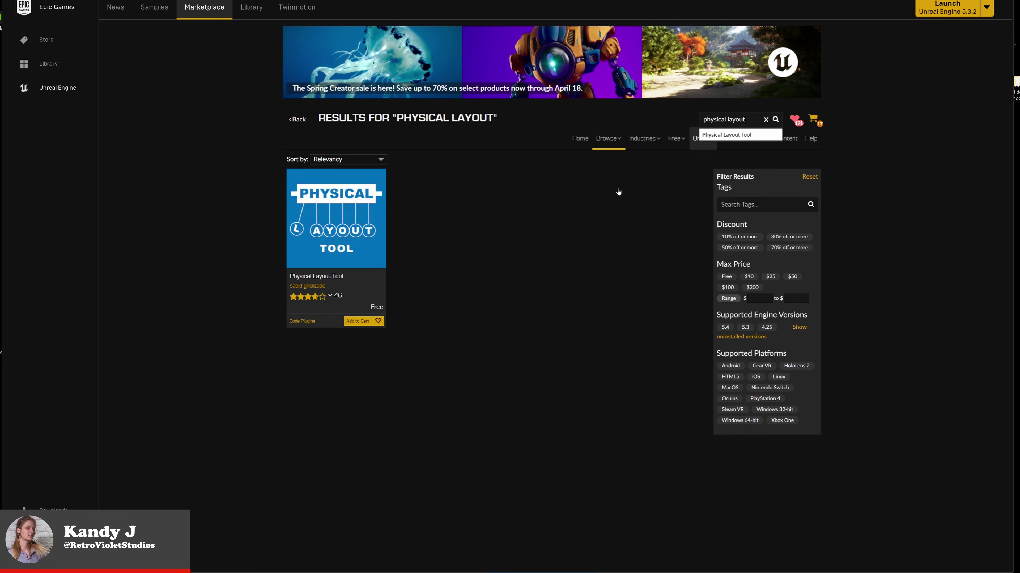
# - In the Epic Games Launcher marketplace, open the Physical Layout Tool listing and install the plugin to engine slot 5.3
pyautogui.click(363, 324)
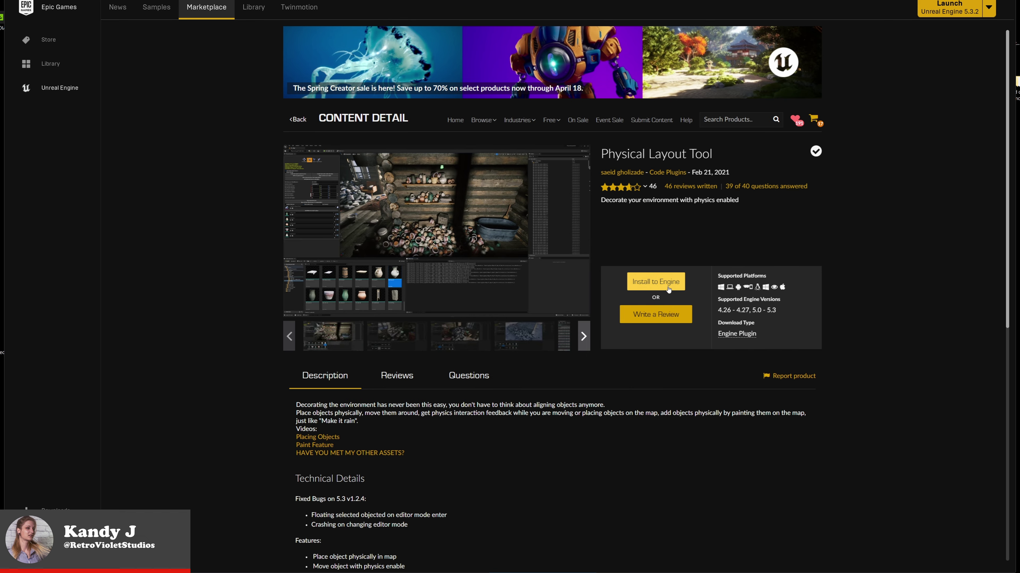
pyautogui.click(668, 289)
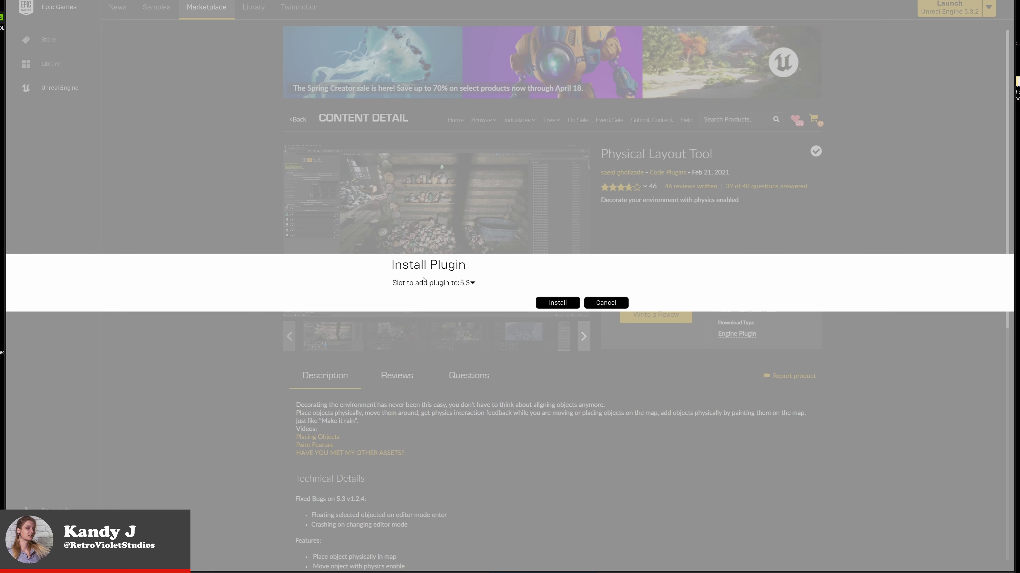
pyautogui.click(551, 301)
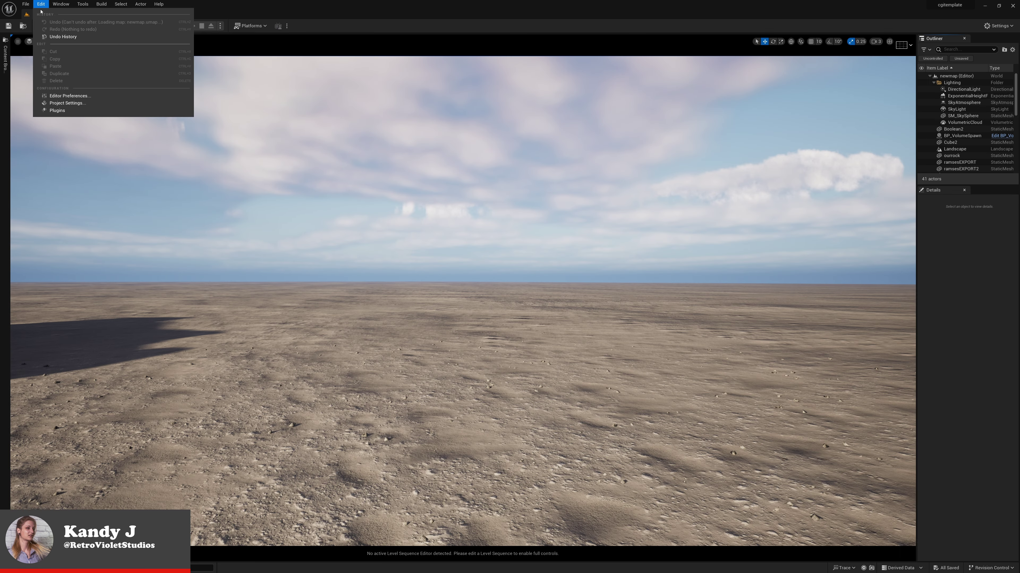
# - In Unreal Editor, search the plugins for "physical la" and open the list of editor modes
pyautogui.click(57, 110)
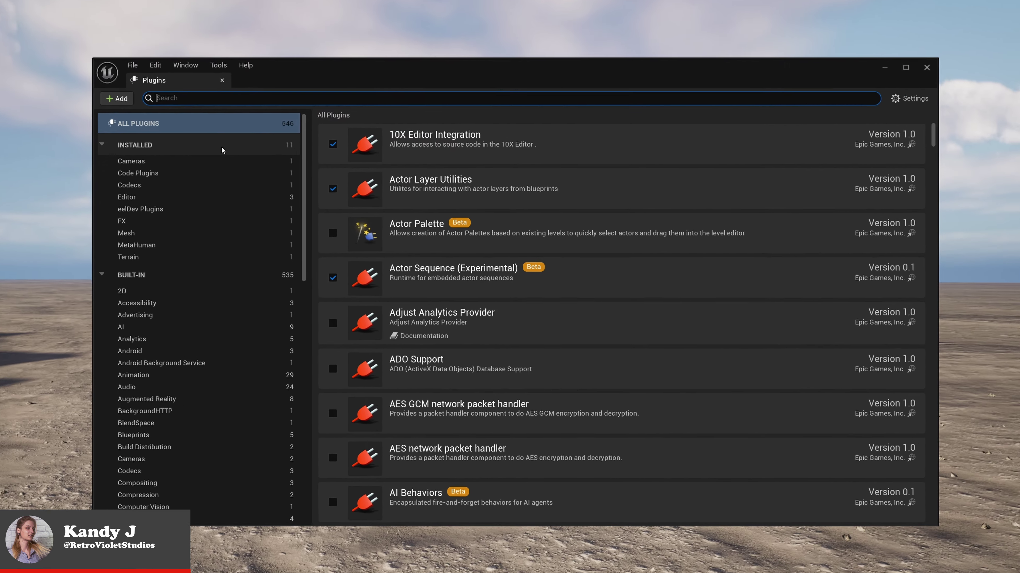
pyautogui.write('physical la')
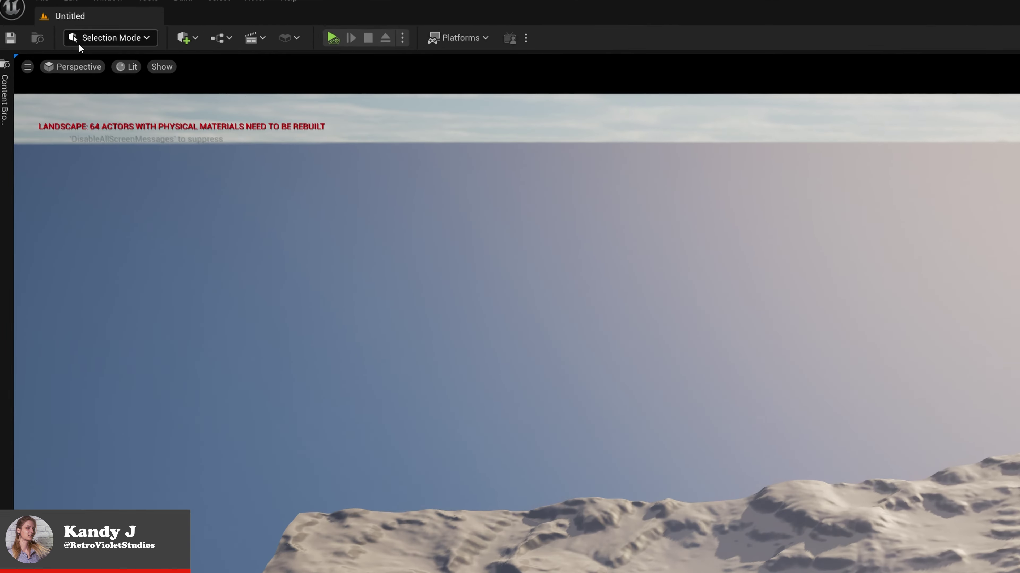
pyautogui.click(107, 37)
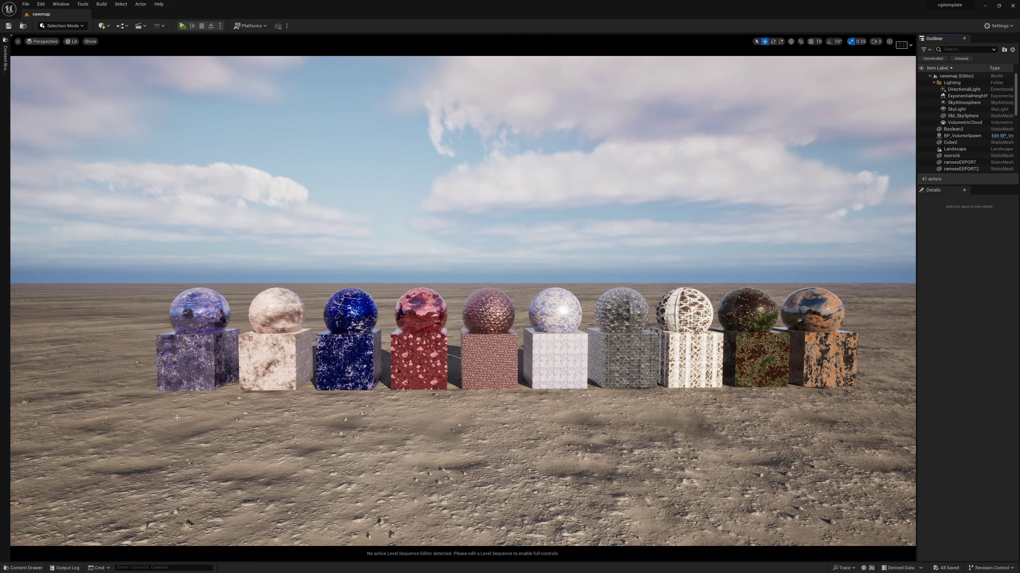
# - Add a cube shape to an empty area of the landscape and lower it onto the ground
pyautogui.moveTo(209, 441); pyautogui.dragTo(192, 290)
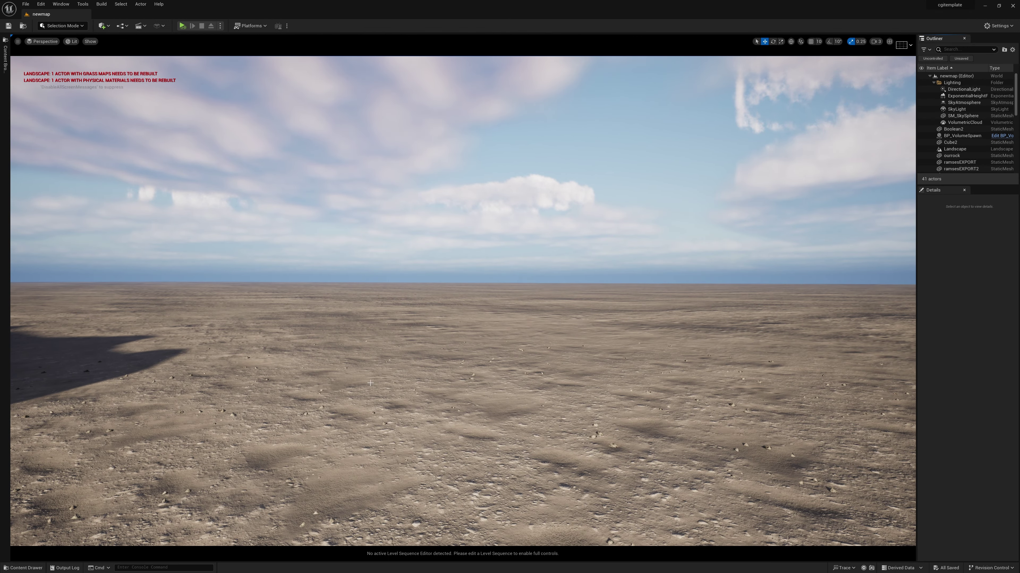
pyautogui.click(108, 27)
pyautogui.moveTo(135, 83)
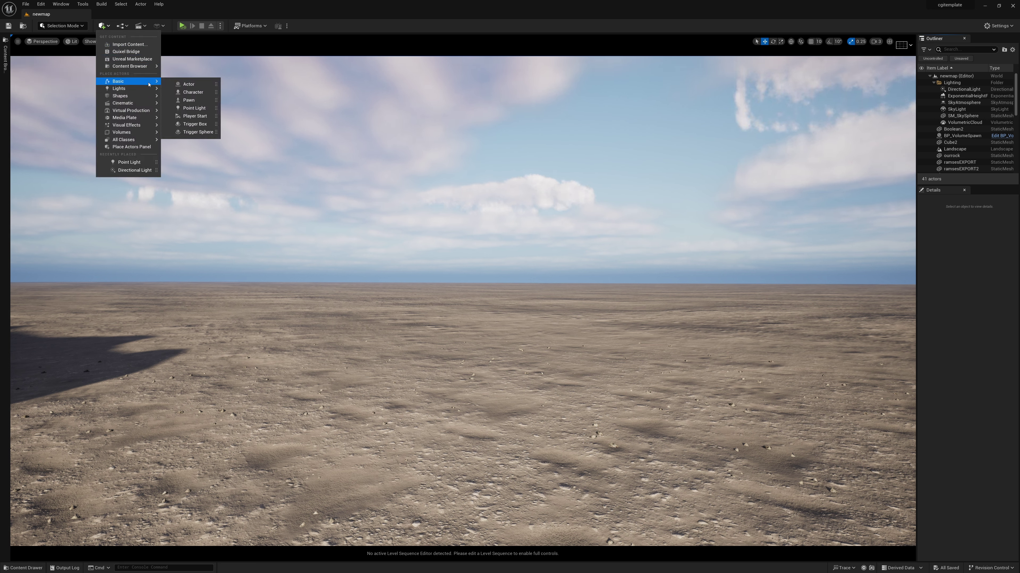
pyautogui.moveTo(142, 101)
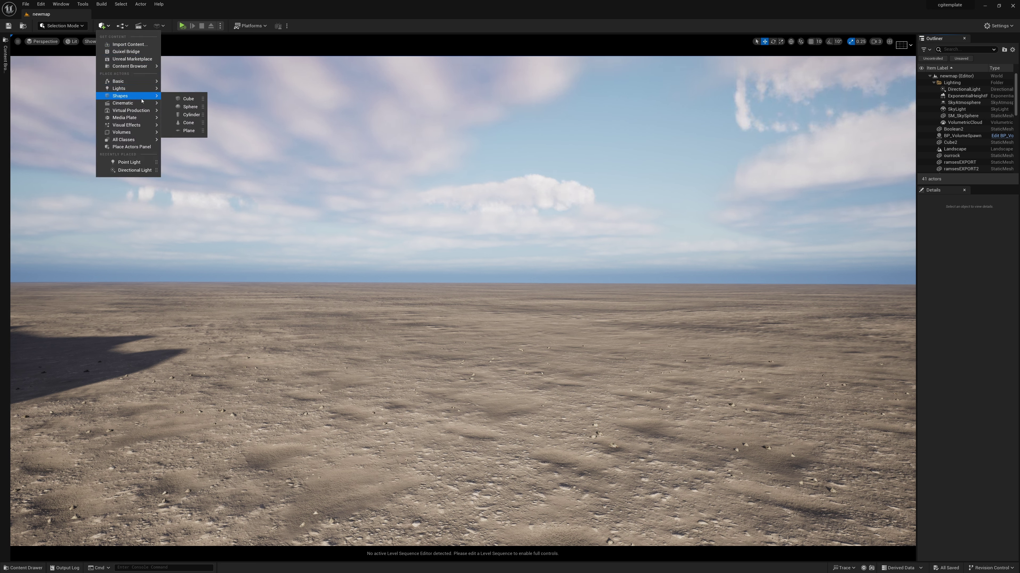
pyautogui.click(188, 99)
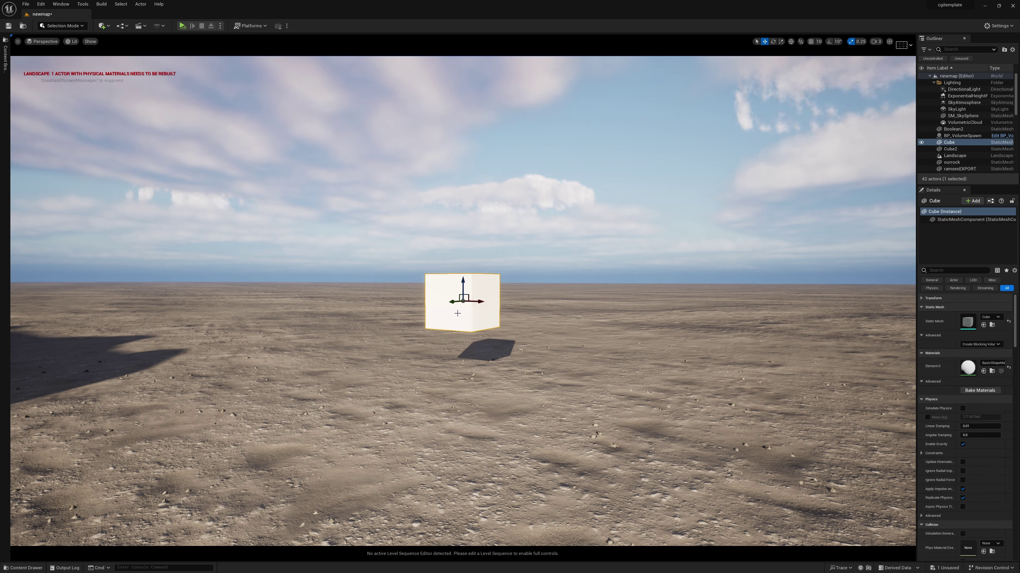
pyautogui.press('F2')
pyautogui.press('Return')
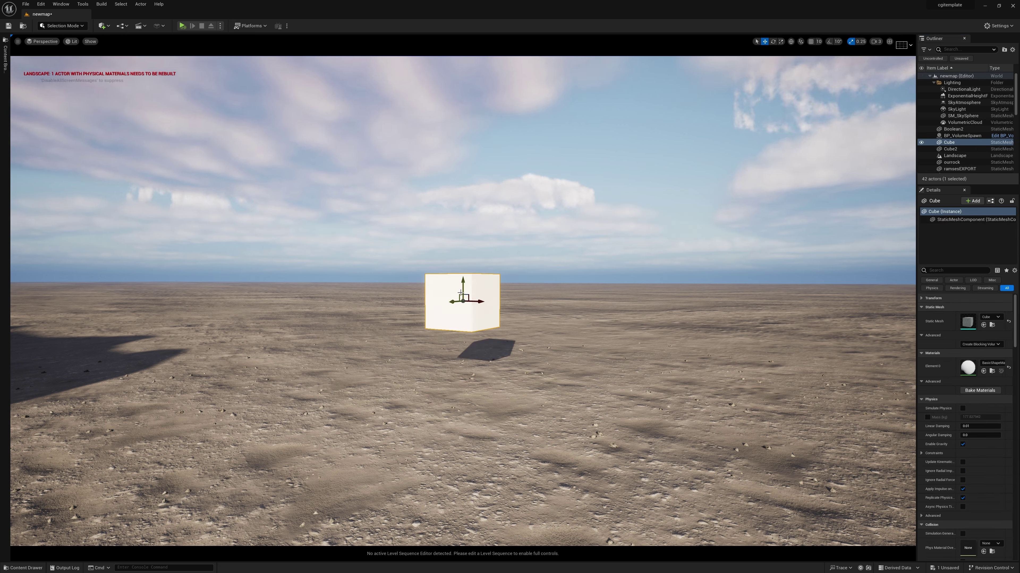
pyautogui.moveTo(468, 289); pyautogui.dragTo(468, 346)
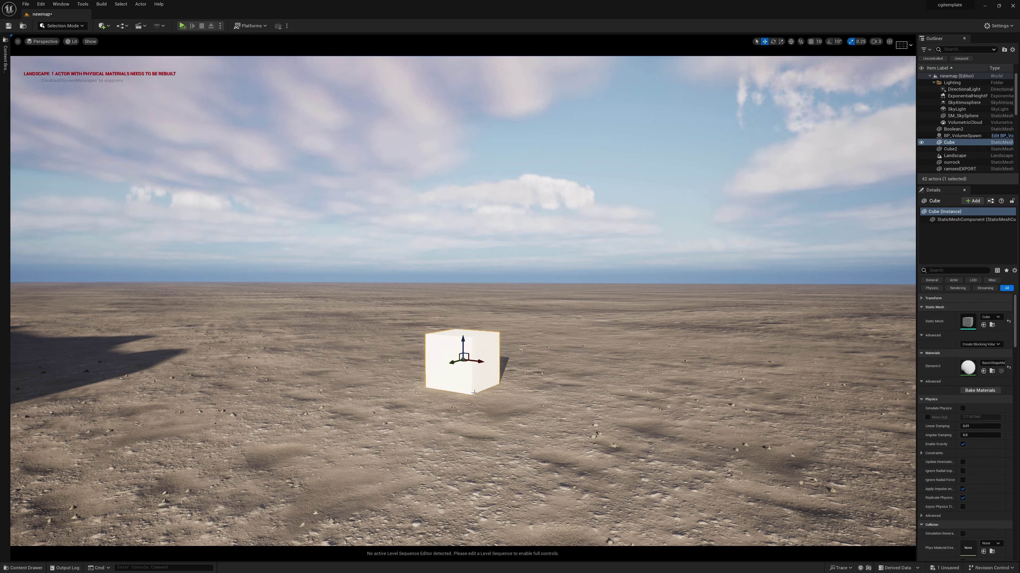
# - Scale the cube into a wide, flat slab and lower it until it rests on the ground
pyautogui.press('r')
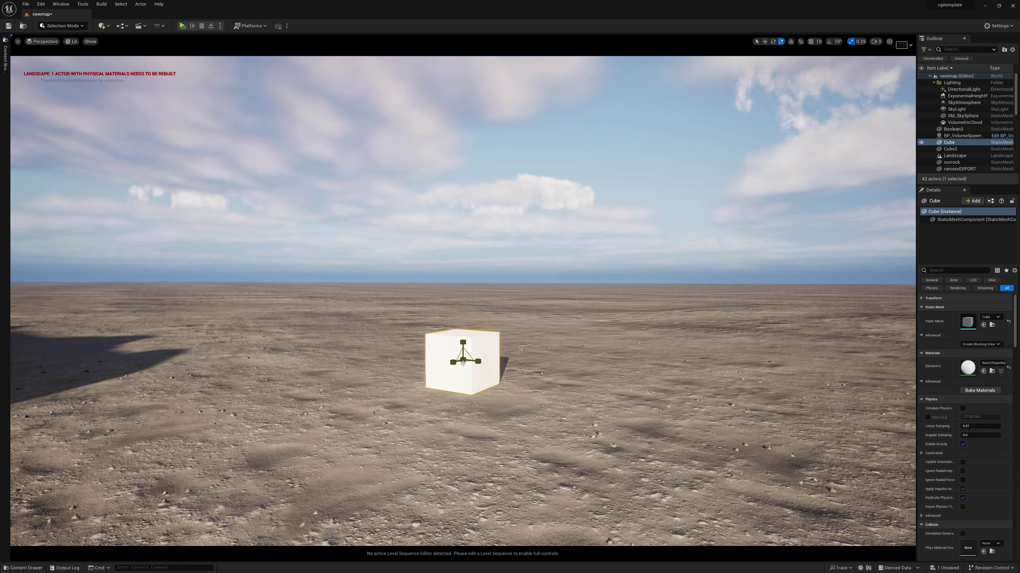
pyautogui.moveTo(362, 392); pyautogui.dragTo(404, 307)
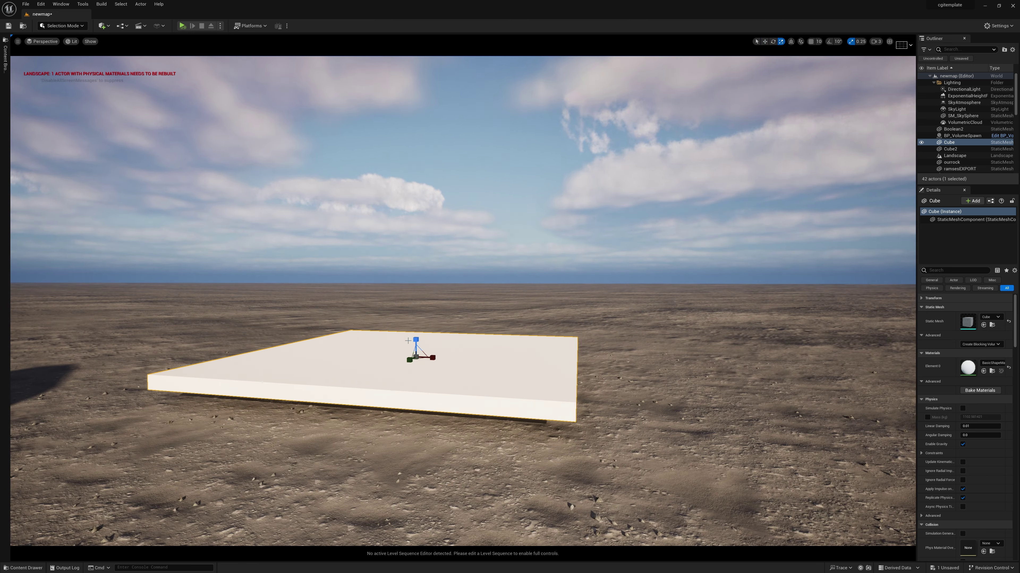
pyautogui.moveTo(414, 346); pyautogui.dragTo(414, 363)
pyautogui.moveTo(414, 362); pyautogui.dragTo(414, 364)
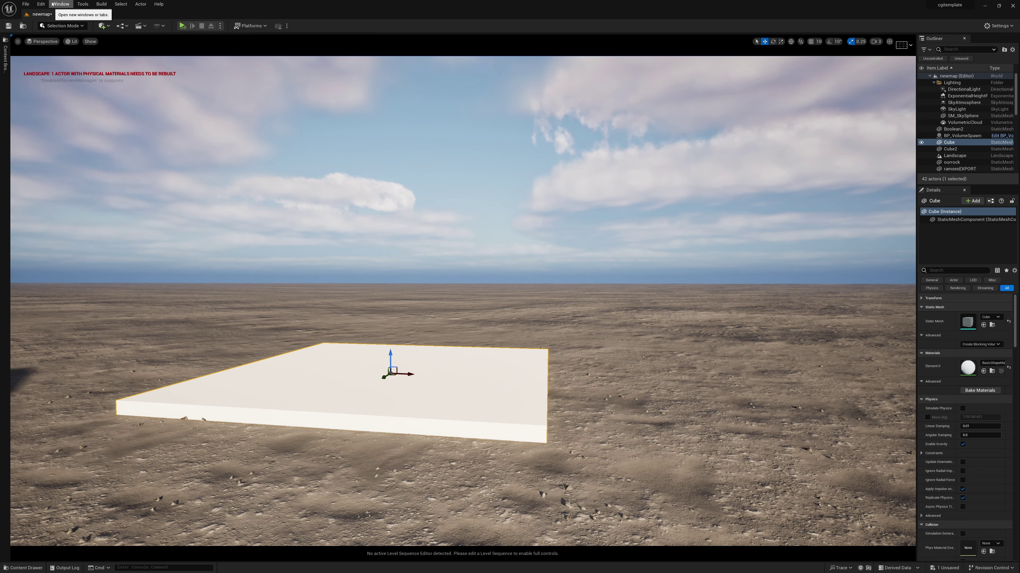
# - Place the Desert Western Rock Medium 04 and Small 01 meshes side by side on the white slab
pyautogui.click(61, 4)
pyautogui.click(92, 206)
pyautogui.click(583, 268)
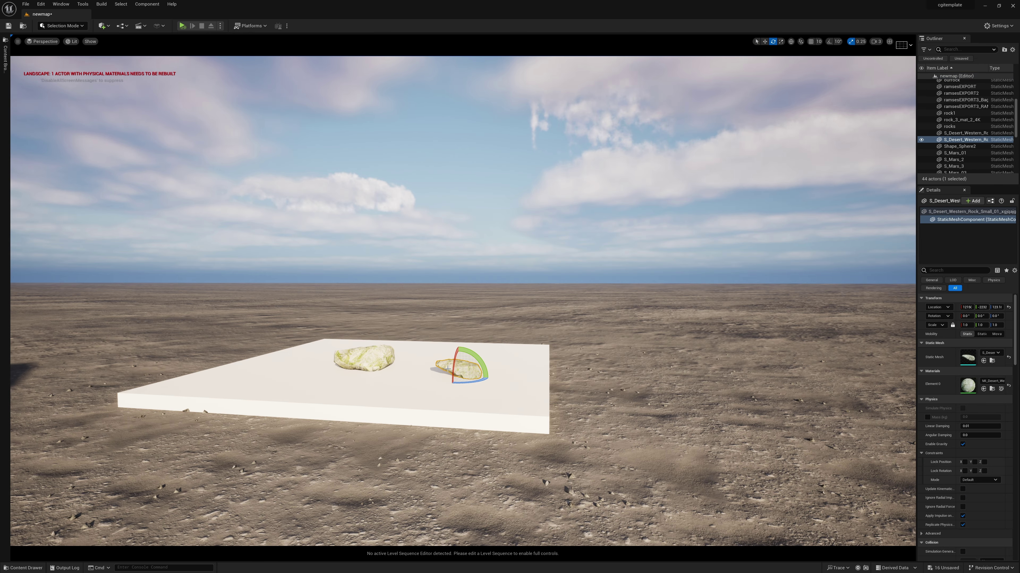
# - Generate auto convex collision for the small desert rock mesh with hull count 4, max hull verts 16 and hull precision 100000
pyautogui.click(449, 368)
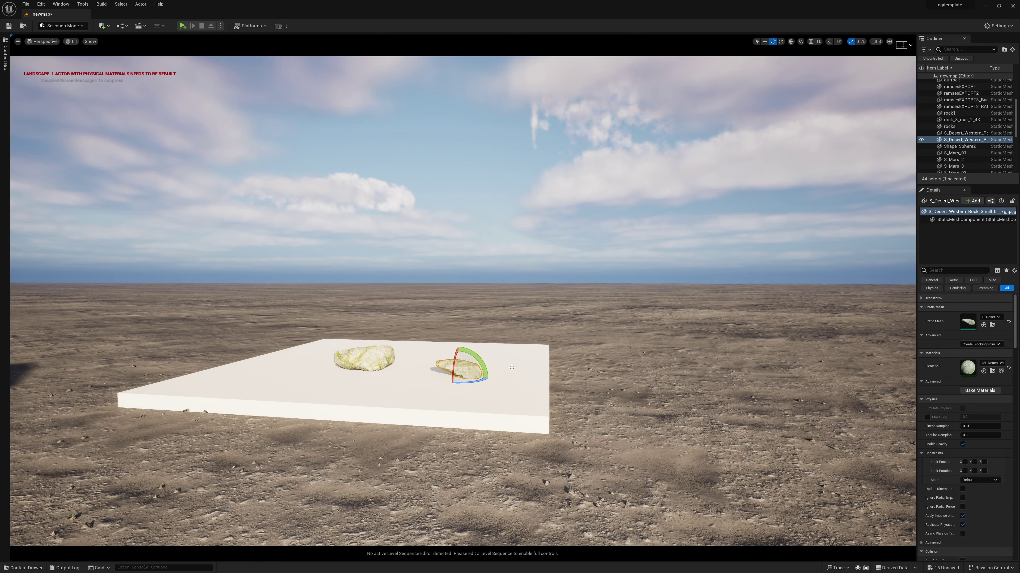
pyautogui.doubleClick(966, 322)
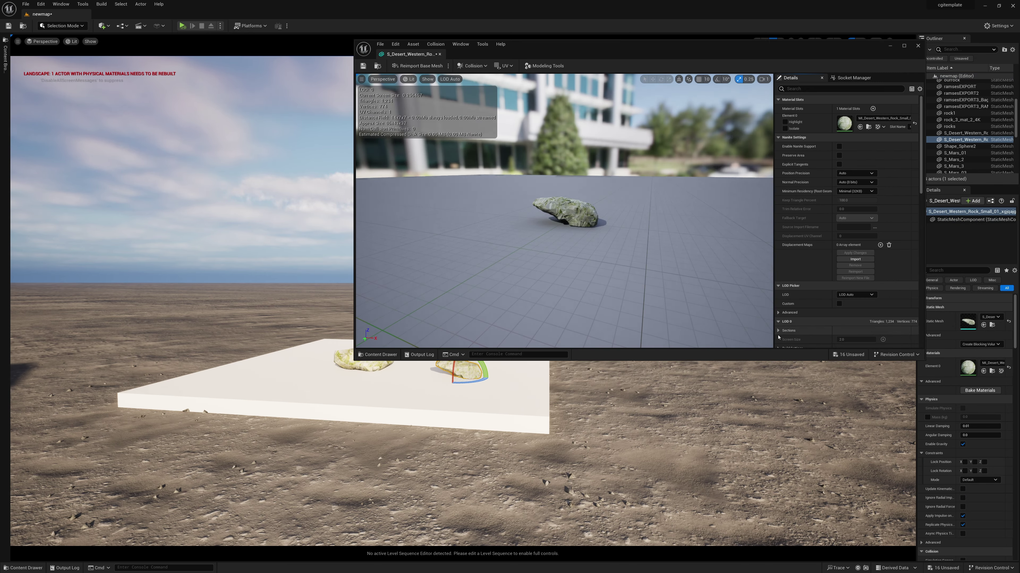
pyautogui.scroll(-6, 889, 274)
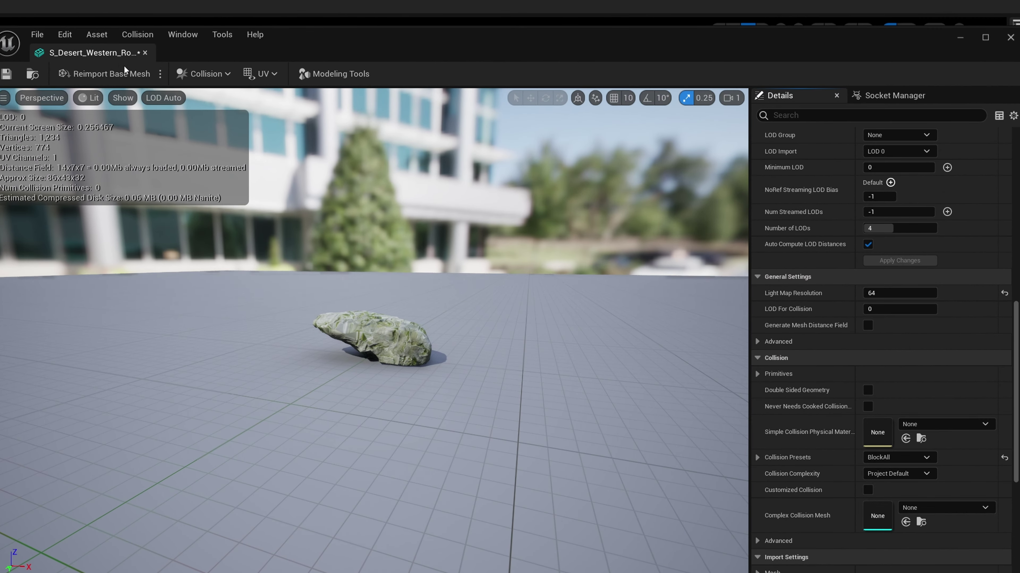
pyautogui.click(228, 75)
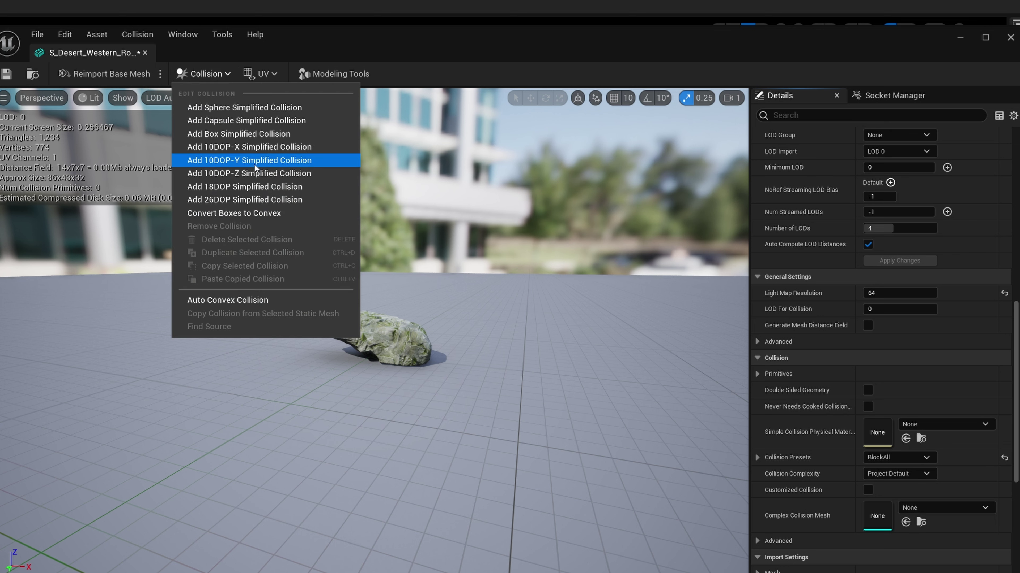
pyautogui.click(250, 299)
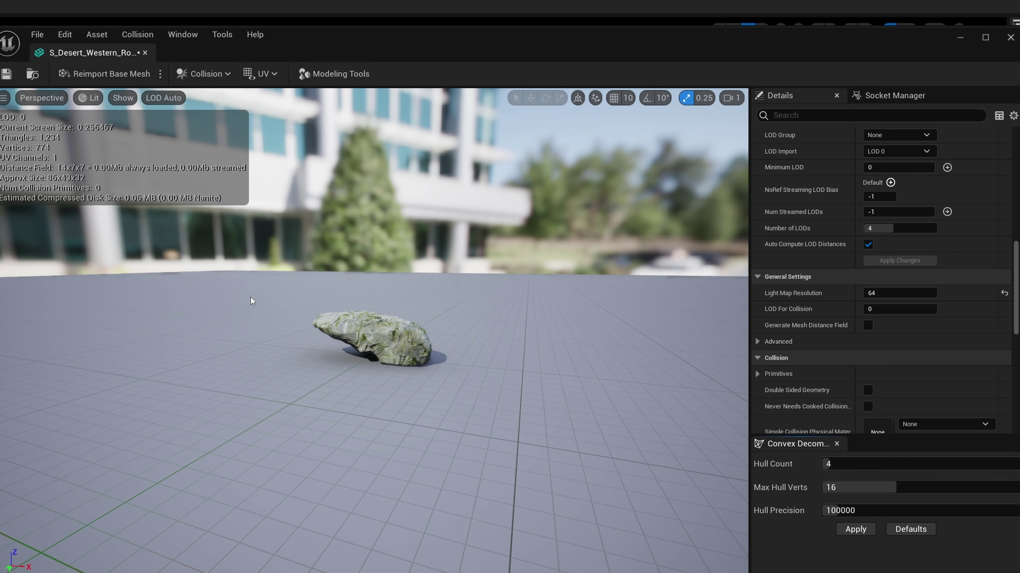
pyautogui.click(857, 532)
# - Inspect the collision hull around the small rock, save the mesh and close its editor
pyautogui.scroll(5, 594, 480)
pyautogui.scroll(-4, 469, 382)
pyautogui.moveTo(469, 382); pyautogui.dragTo(462, 415, button='middle')
pyautogui.scroll(3, 462, 414)
pyautogui.keyDown('alt'); pyautogui.moveTo(462, 414); pyautogui.dragTo(477, 455); pyautogui.keyUp('alt')
pyautogui.moveTo(462, 415); pyautogui.dragTo(377, 466, button='middle')
pyautogui.moveTo(422, 436); pyautogui.dragTo(445, 421)
pyautogui.click(6, 73)
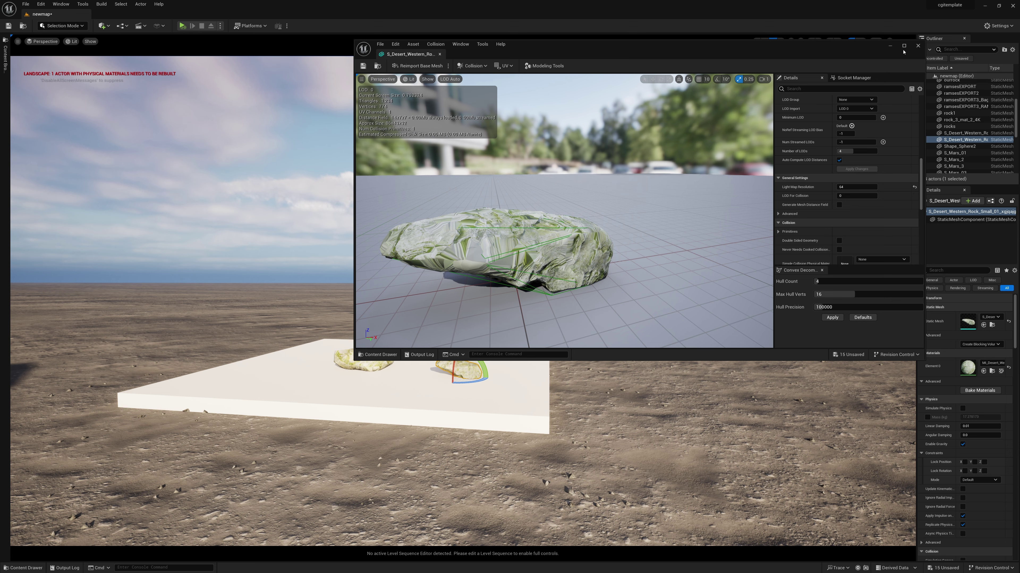
pyautogui.click(918, 45)
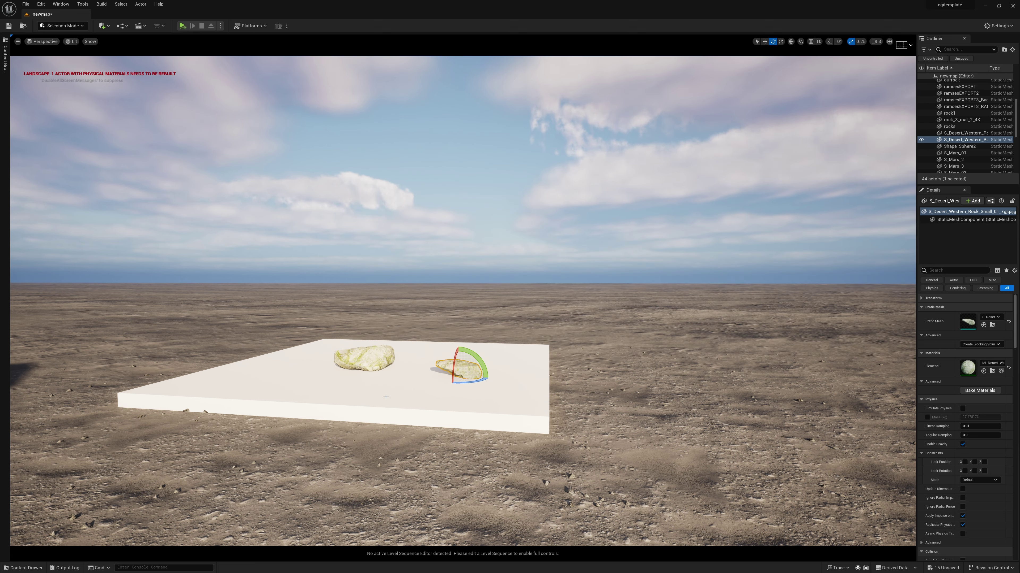
# - Generate auto convex collision for the medium desert rock mesh with hull count 4, and save and close the mesh
pyautogui.doubleClick(363, 358)
pyautogui.click(473, 65)
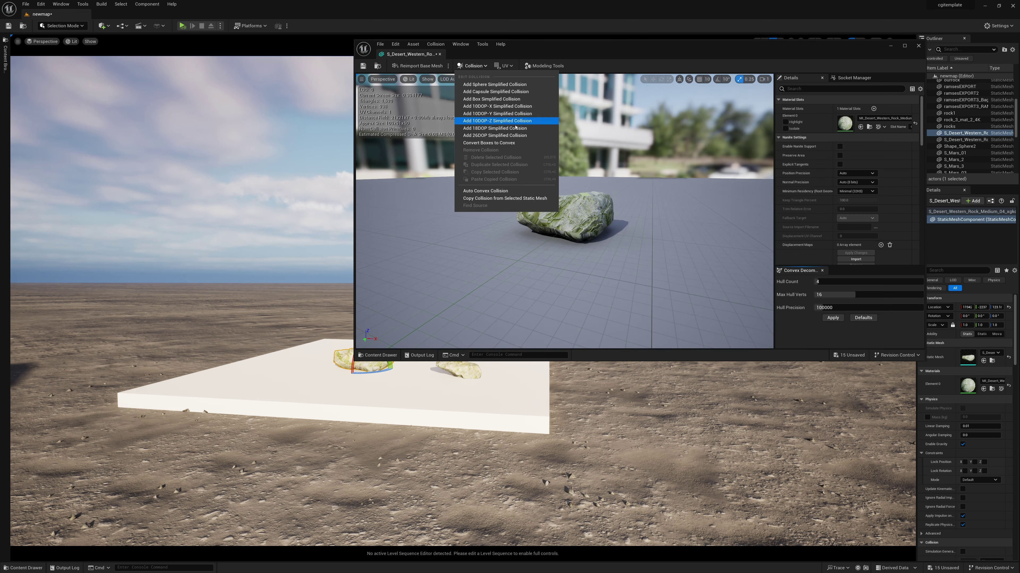
pyautogui.click(508, 194)
pyautogui.click(832, 319)
pyautogui.moveTo(602, 249); pyautogui.dragTo(562, 201)
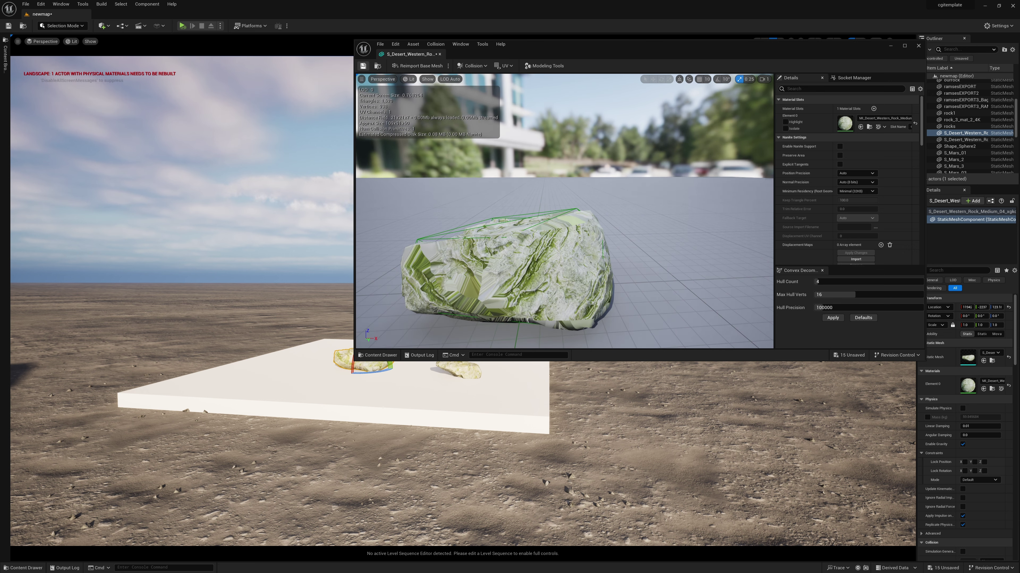
pyautogui.click(363, 66)
pyautogui.click(918, 45)
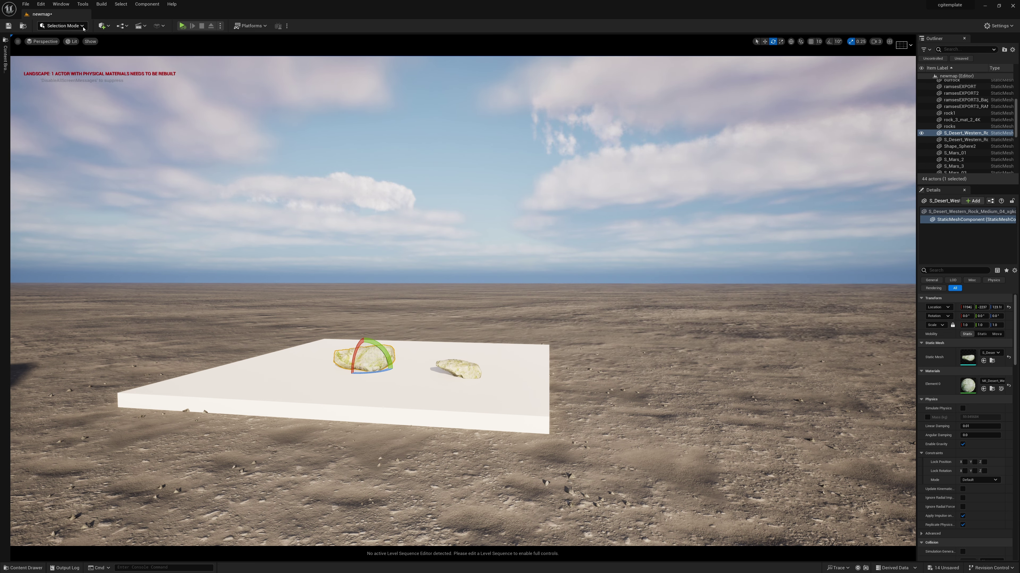
# - Check the collision shapes of both rocks and the slab in the Player Collision view mode and restore the Lit view
pyautogui.click(71, 42)
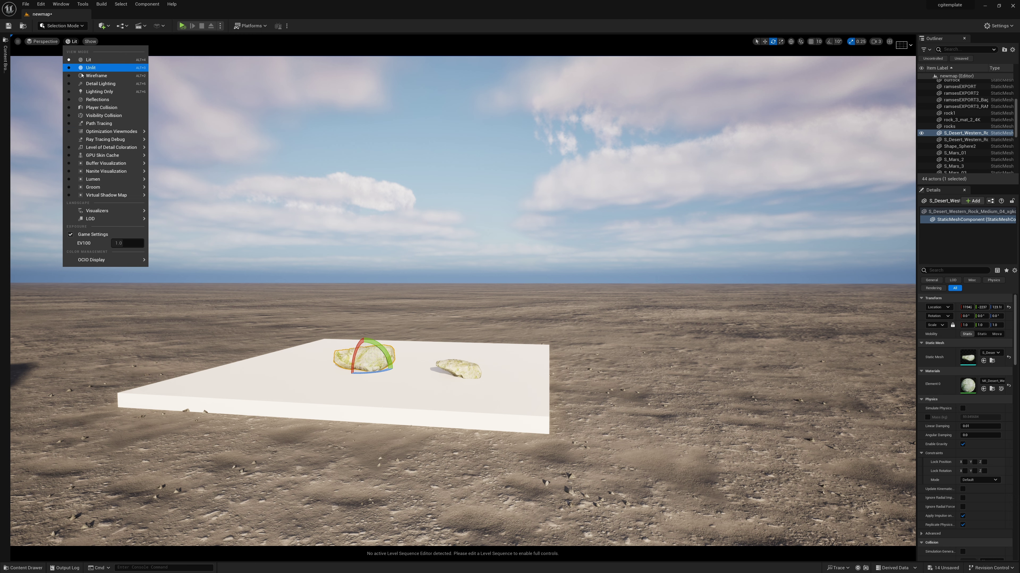
pyautogui.moveTo(89, 147)
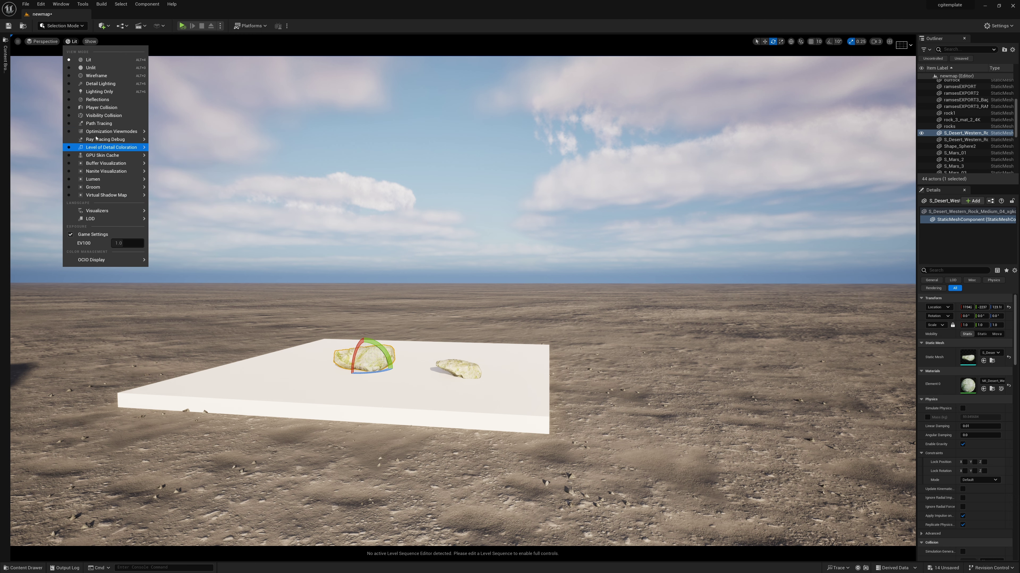
pyautogui.click(101, 107)
pyautogui.moveTo(349, 415); pyautogui.dragTo(429, 461)
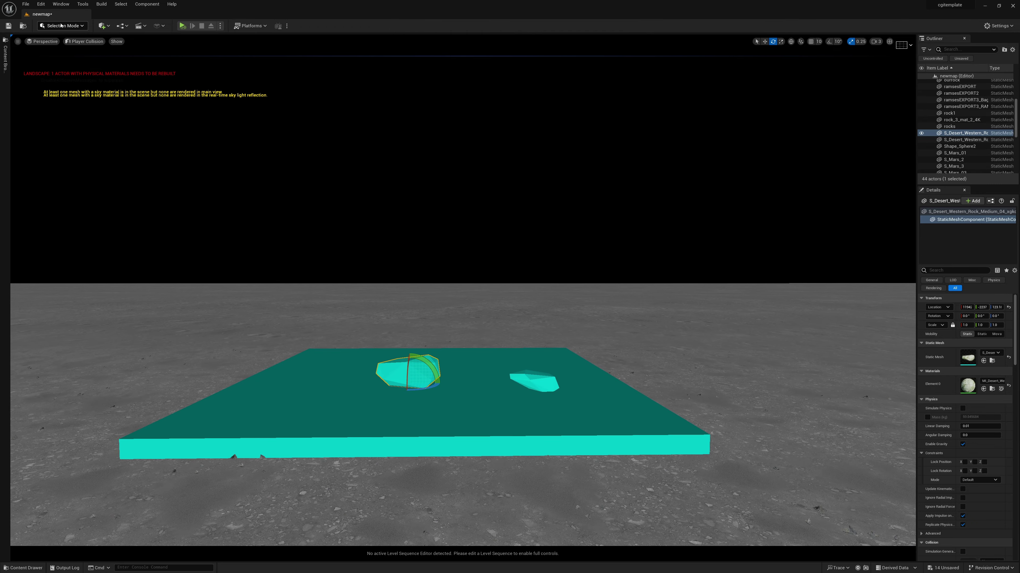
pyautogui.hotkey('alt', '4')
# - Switch the editor from Selection mode to Physical Layout Mode
pyautogui.click(52, 25)
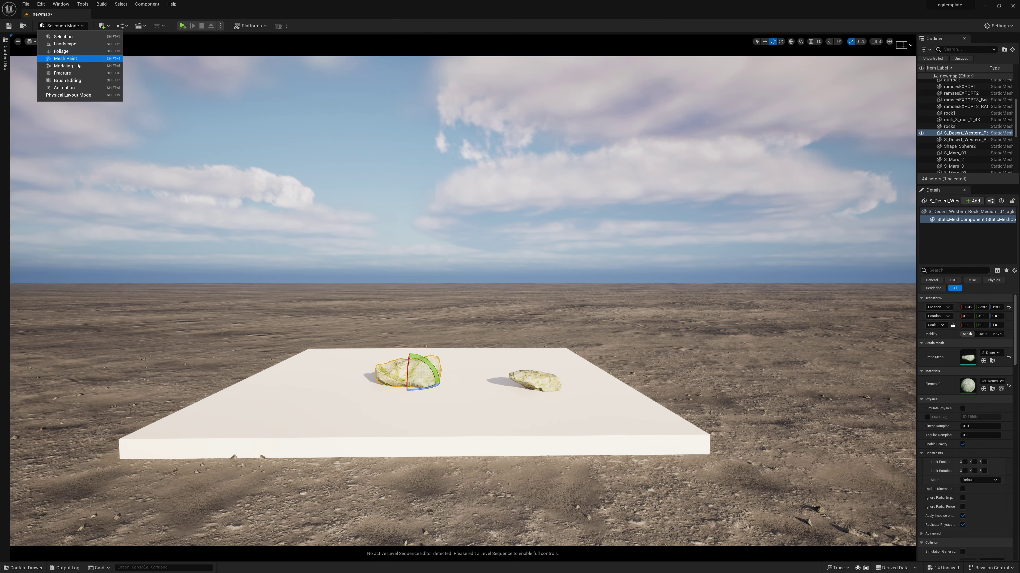
pyautogui.click(83, 95)
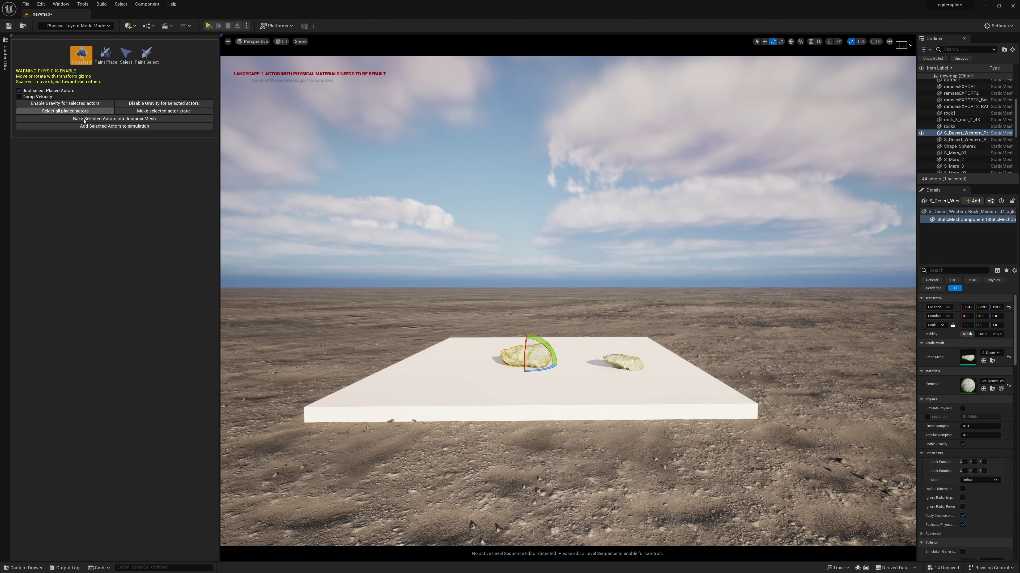
# - Activate the Paint Place tool and set the medium and small desert western rock meshes as its two reference meshes
pyautogui.click(106, 54)
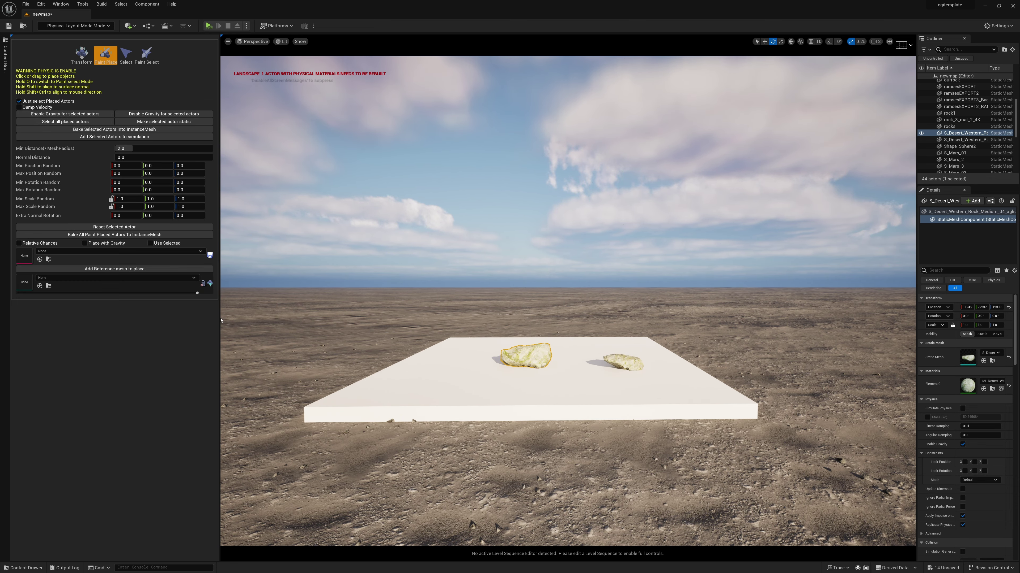
pyautogui.hotkey('ctrl', 'space')
pyautogui.moveTo(264, 425); pyautogui.dragTo(112, 288)
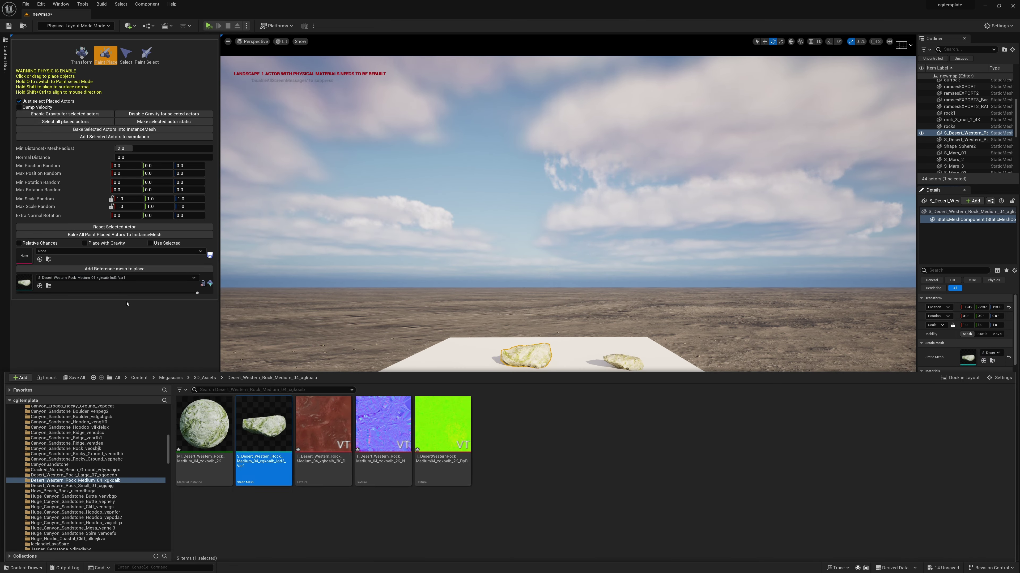
pyautogui.moveTo(249, 439); pyautogui.dragTo(113, 276)
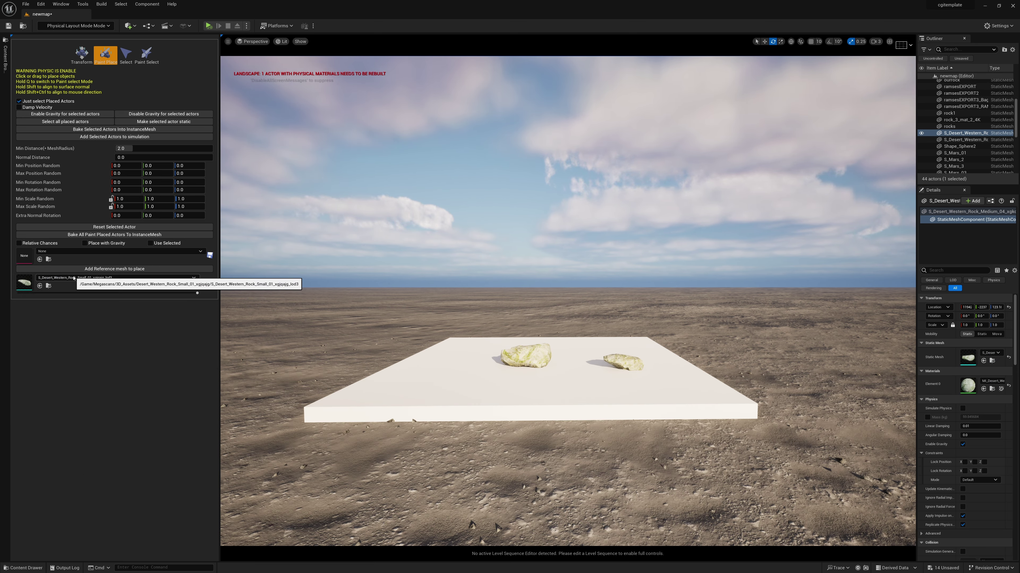
pyautogui.click(105, 269)
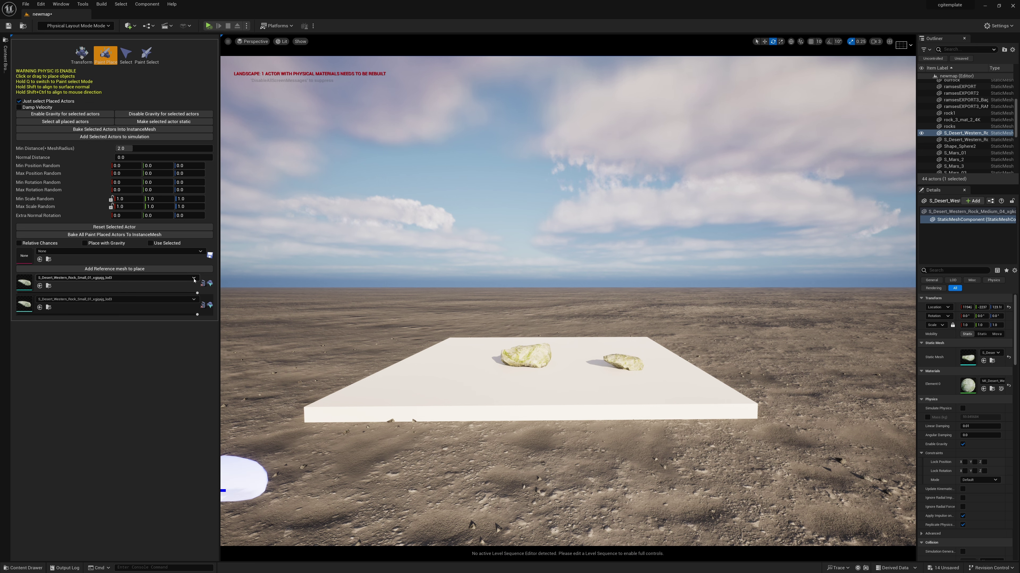
pyautogui.click(194, 278)
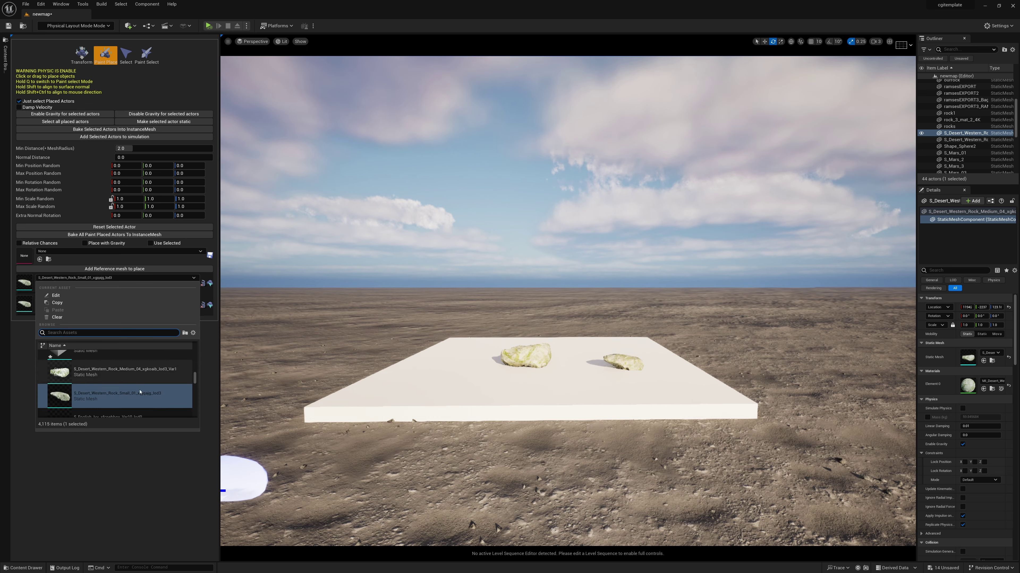
pyautogui.click(150, 370)
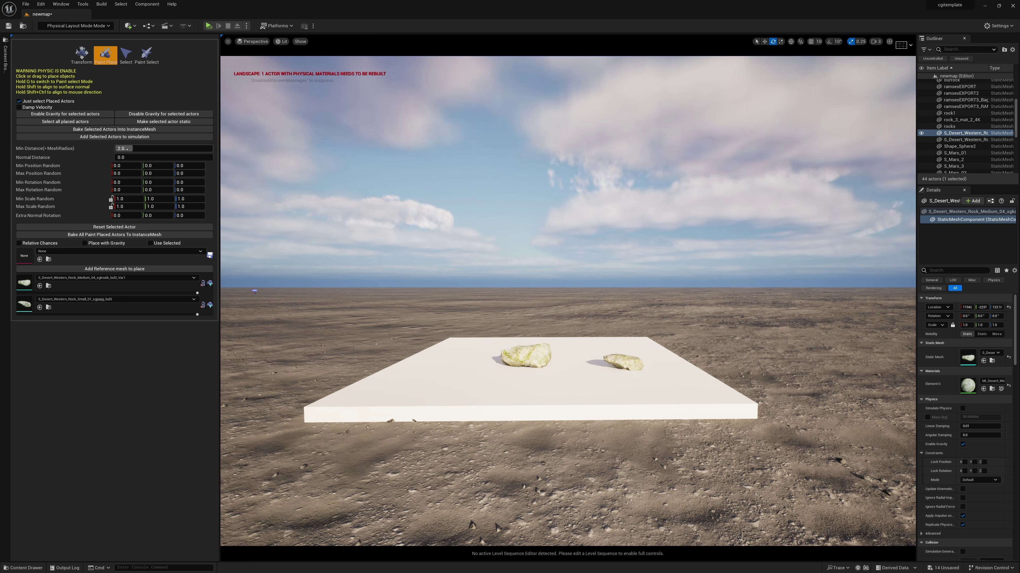
# - Set Min Distance to 0.1, Min and Max Position Random Z to 150, Max Rotation Random to 360, and the scale range to 0.2–0.6
pyautogui.click(137, 145)
pyautogui.press('Return')
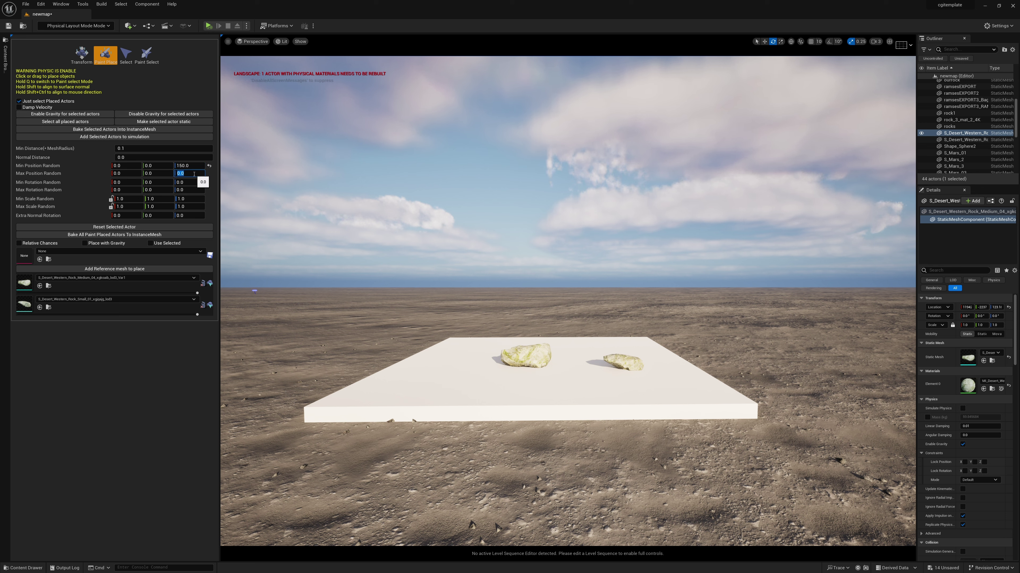
pyautogui.write('50')
pyautogui.click(123, 189)
pyautogui.write('36')
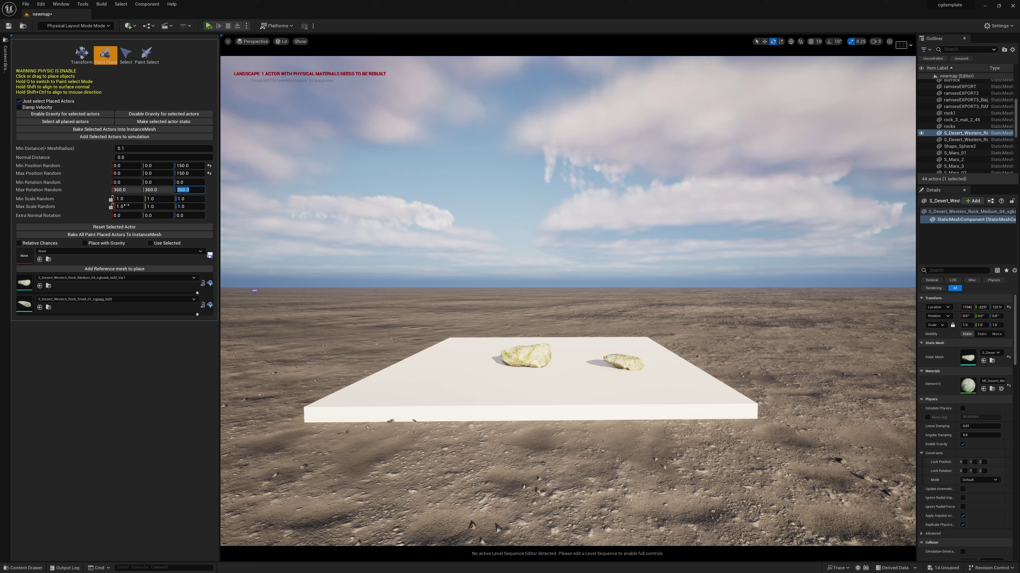
pyautogui.click(127, 198)
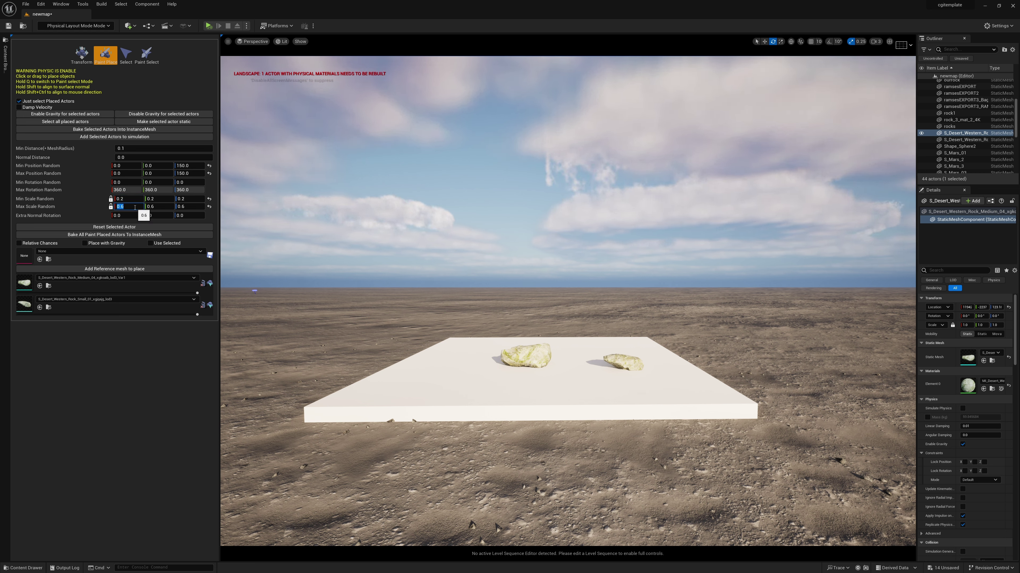
pyautogui.click(85, 243)
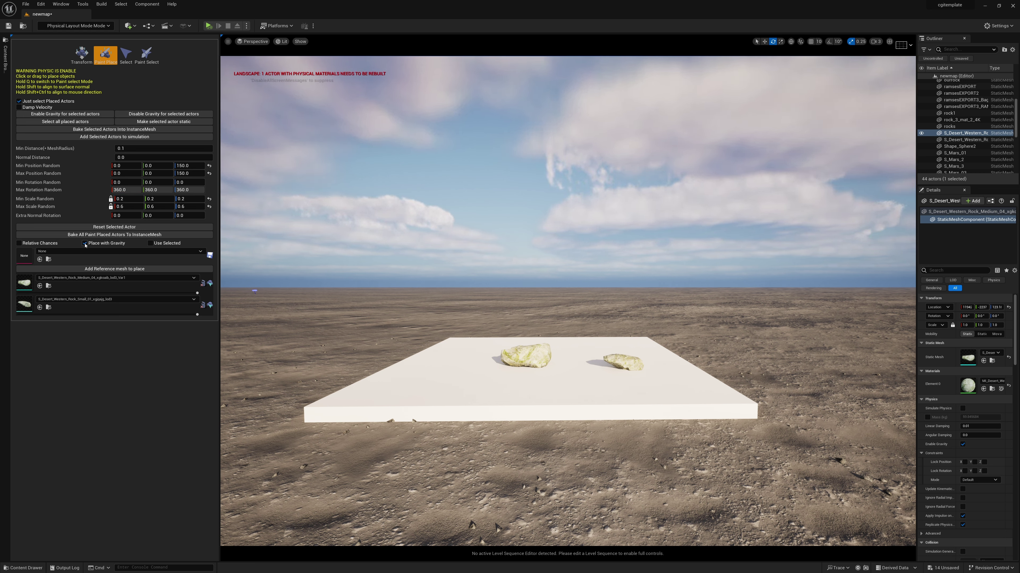
pyautogui.moveTo(505, 305); pyautogui.dragTo(587, 298)
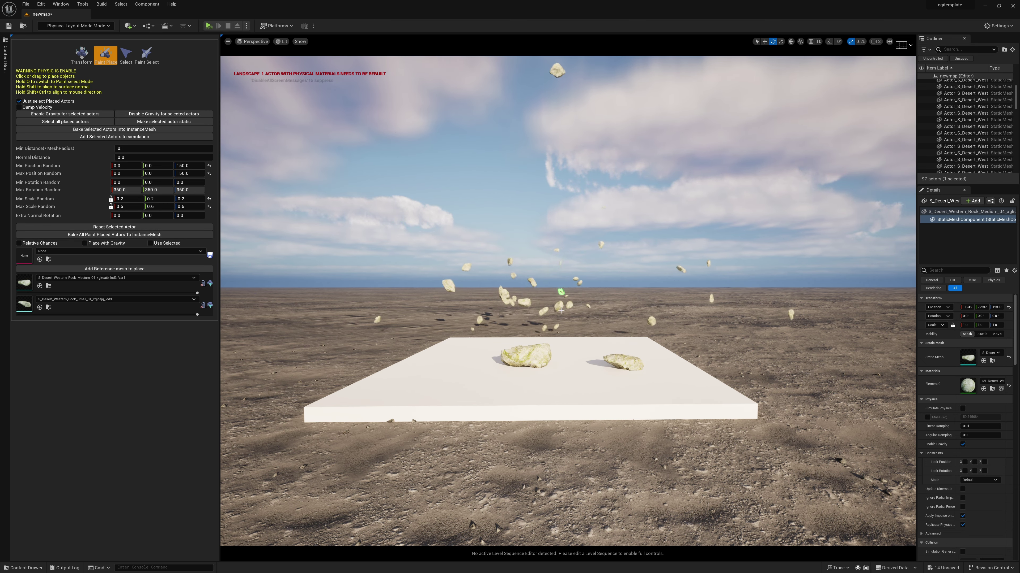
pyautogui.hotkey('ctrl', 'z')
# - Enable Place with Gravity and paint a pile of rocks across the middle and rear of the white slab
pyautogui.click(85, 244)
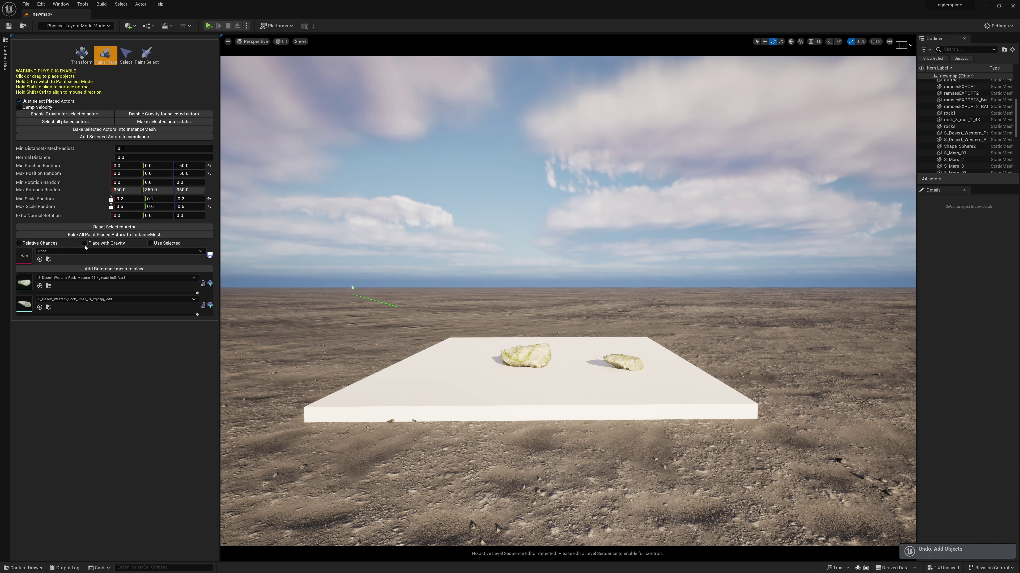
pyautogui.scroll(2, 554, 395)
pyautogui.moveTo(554, 394)
pyautogui.mouseDown()
pyautogui.moveTo(537, 379)
pyautogui.moveTo(603, 410)
pyautogui.moveTo(548, 395)
pyautogui.mouseUp()
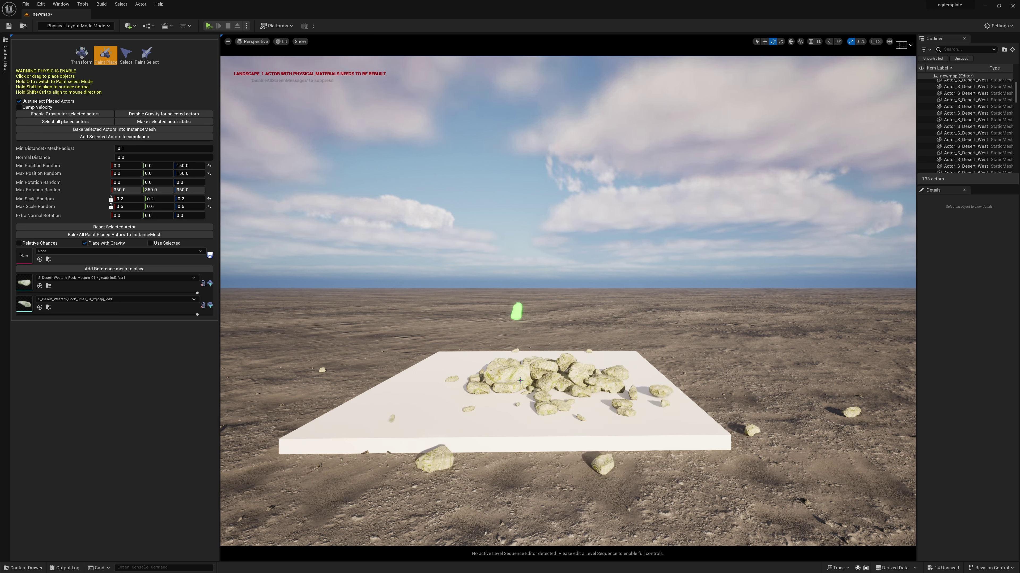
pyautogui.moveTo(477, 356); pyautogui.dragTo(507, 394)
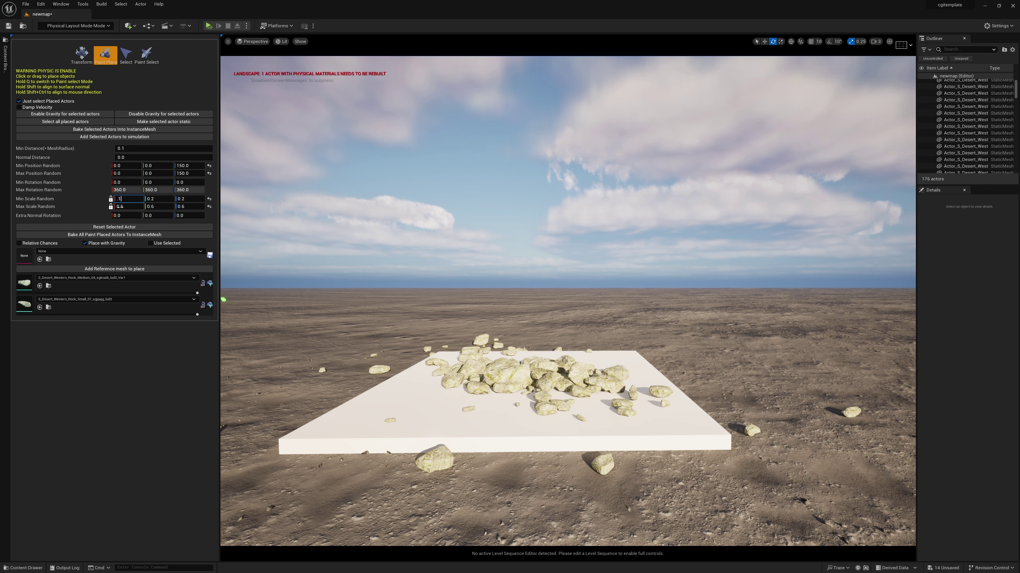
# - Set the random scale range to 0.1–0.2 and paint smaller rocks over and in front of the pile
pyautogui.press('Return')
pyautogui.moveTo(522, 357)
pyautogui.mouseDown()
pyautogui.moveTo(554, 396)
pyautogui.moveTo(550, 430)
pyautogui.mouseUp()
pyautogui.moveTo(454, 389); pyautogui.dragTo(465, 371)
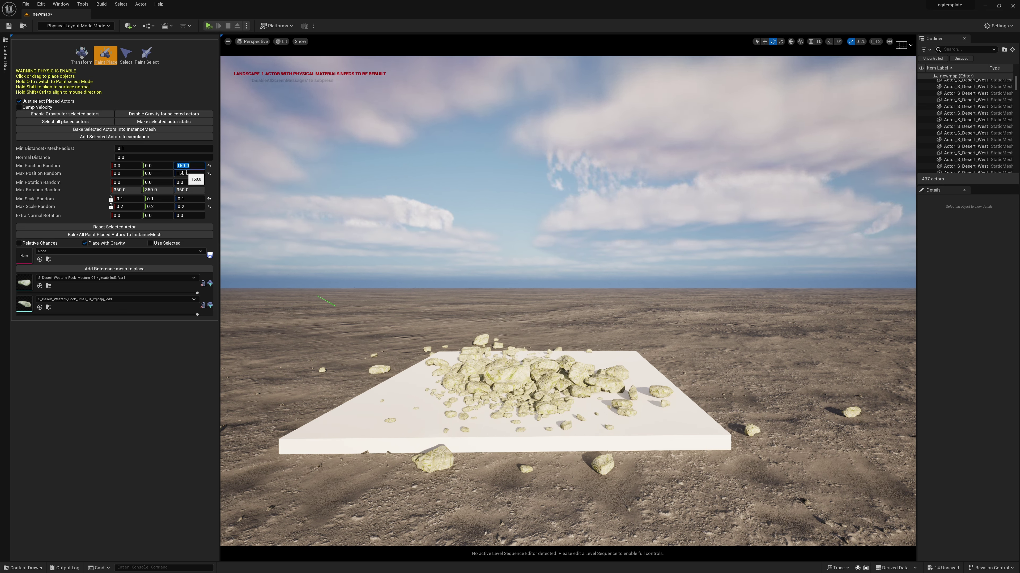
pyautogui.click(209, 166)
pyautogui.click(209, 174)
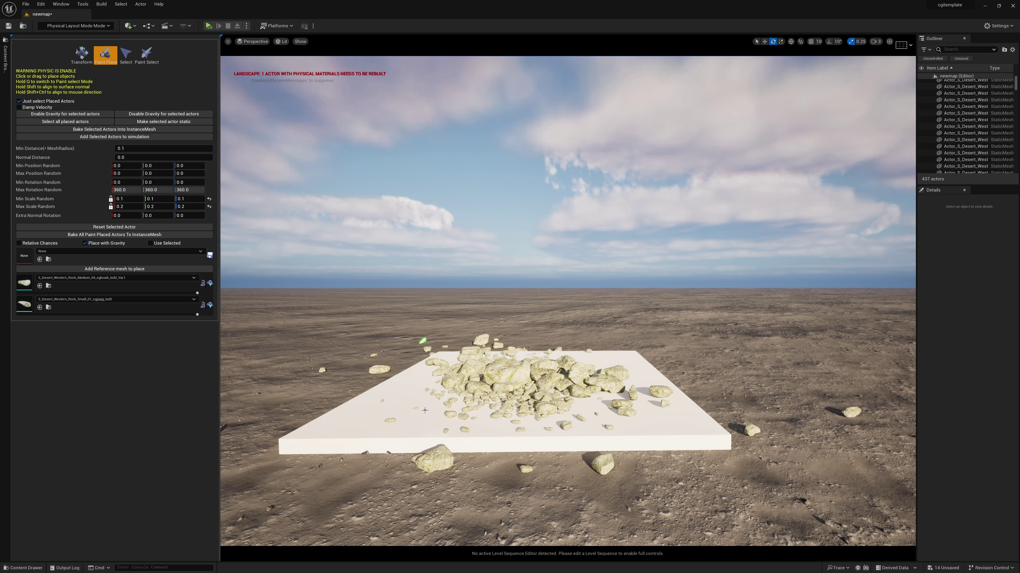
pyautogui.moveTo(419, 410)
pyautogui.mouseDown()
pyautogui.moveTo(538, 418)
pyautogui.moveTo(610, 405)
pyautogui.moveTo(405, 406)
pyautogui.moveTo(437, 394)
pyautogui.moveTo(411, 429)
pyautogui.moveTo(358, 412)
pyautogui.moveTo(396, 390)
pyautogui.moveTo(392, 415)
pyautogui.mouseUp()
pyautogui.hotkey('ctrl', 'z')
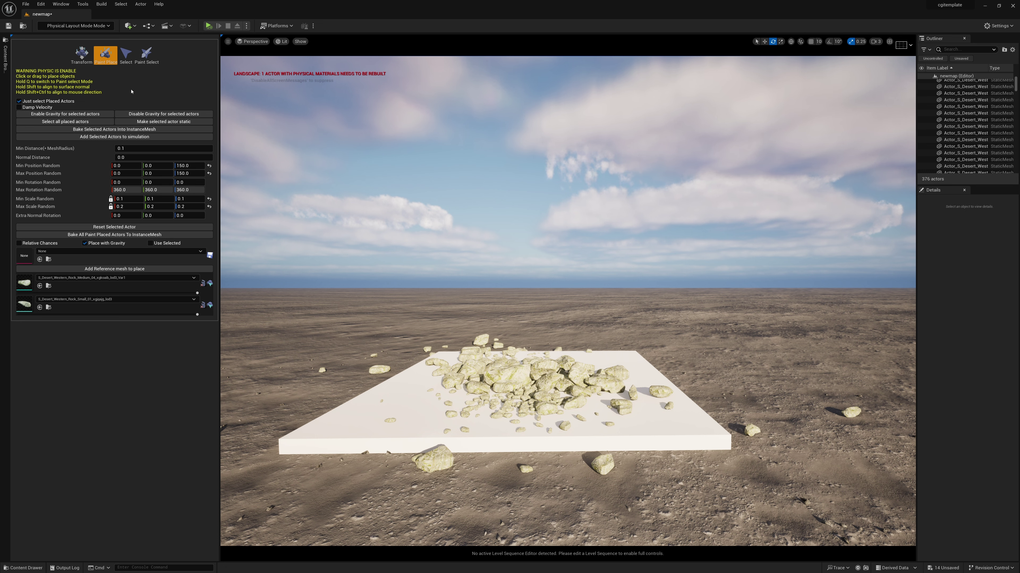
# - Bake all placed rocks into an instanced mesh, and in Selection mode shift the resulting actor slightly along X
pyautogui.click(88, 122)
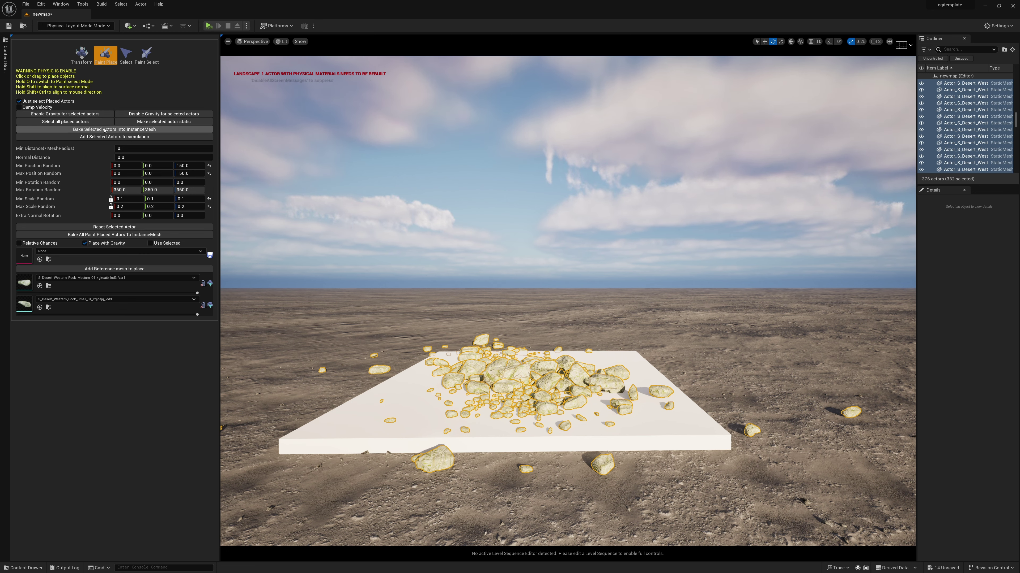
pyautogui.click(104, 129)
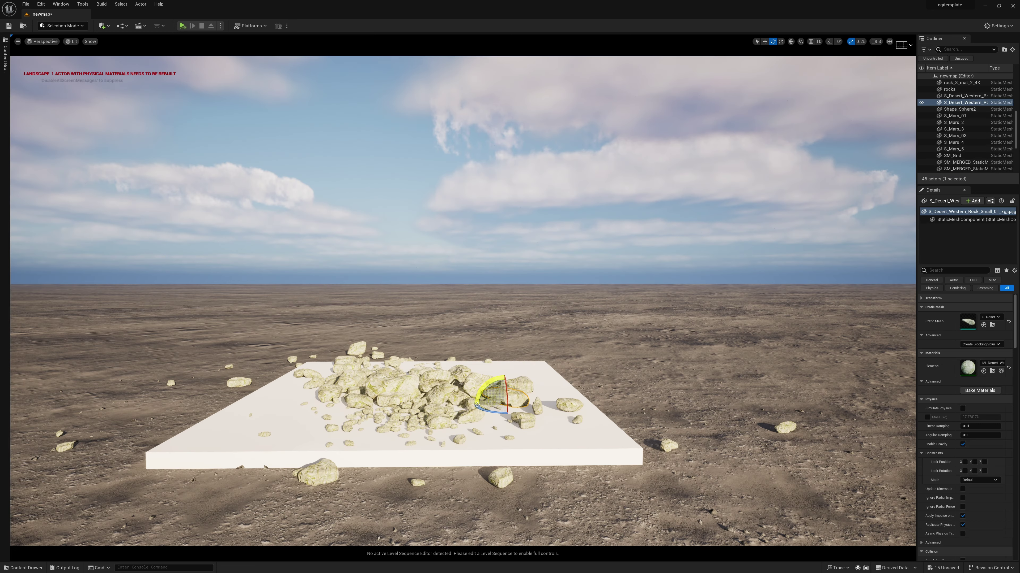
pyautogui.click(550, 381)
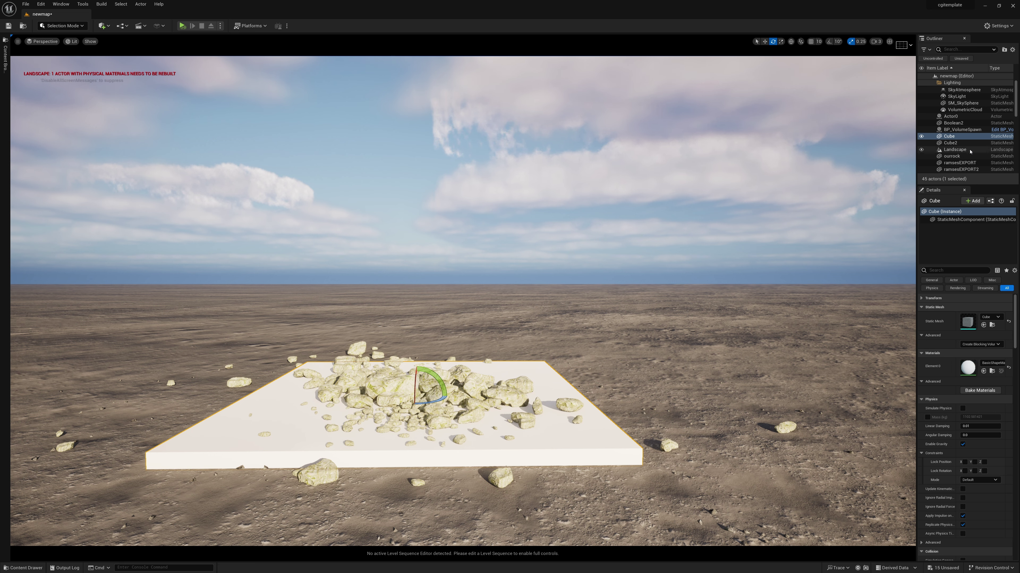
pyautogui.click(962, 116)
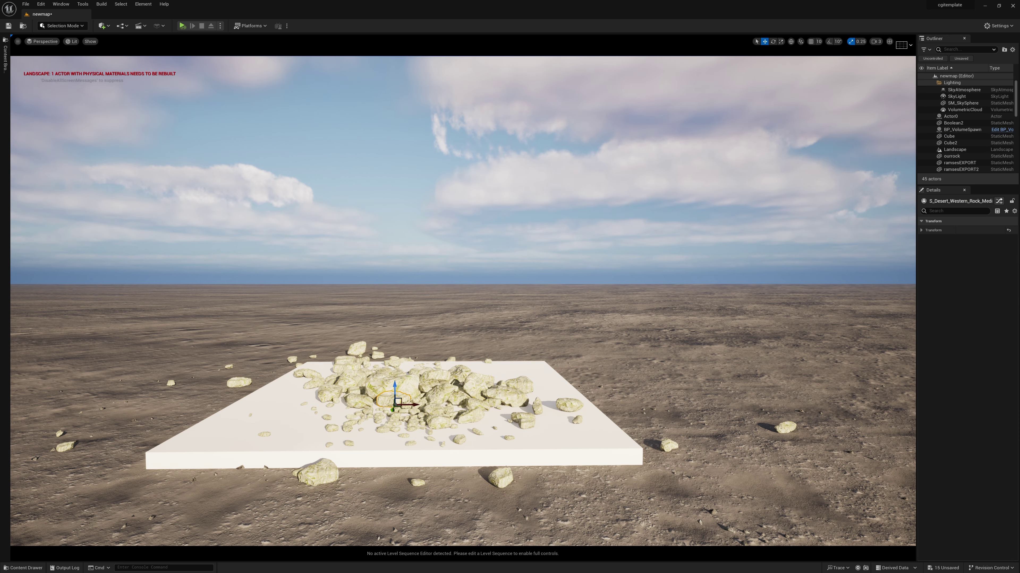
pyautogui.click(960, 117)
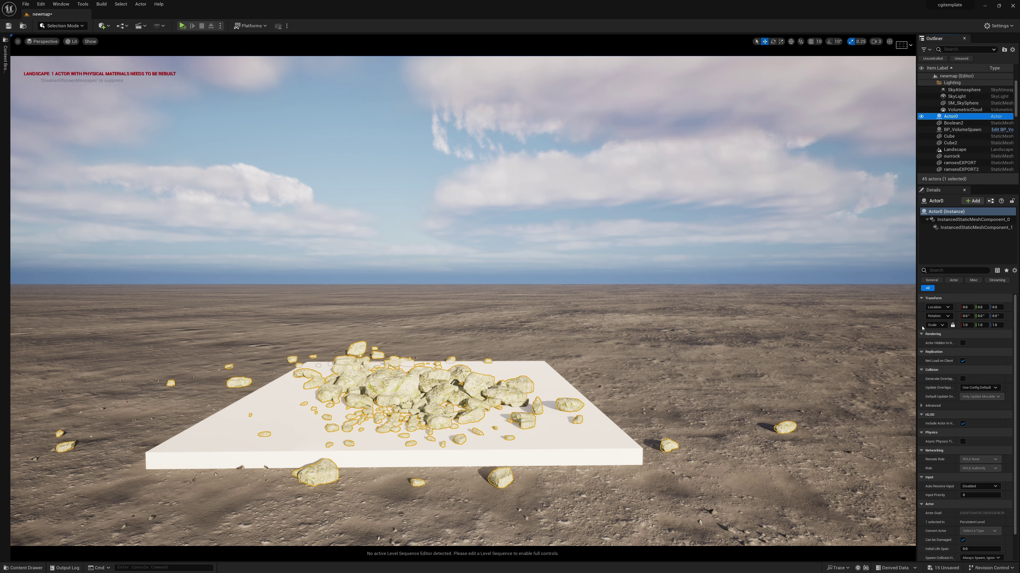
pyautogui.moveTo(970, 307)
pyautogui.mouseDown()
pyautogui.moveTo(981, 308)
pyautogui.moveTo(952, 307)
pyautogui.moveTo(980, 307)
pyautogui.mouseUp()
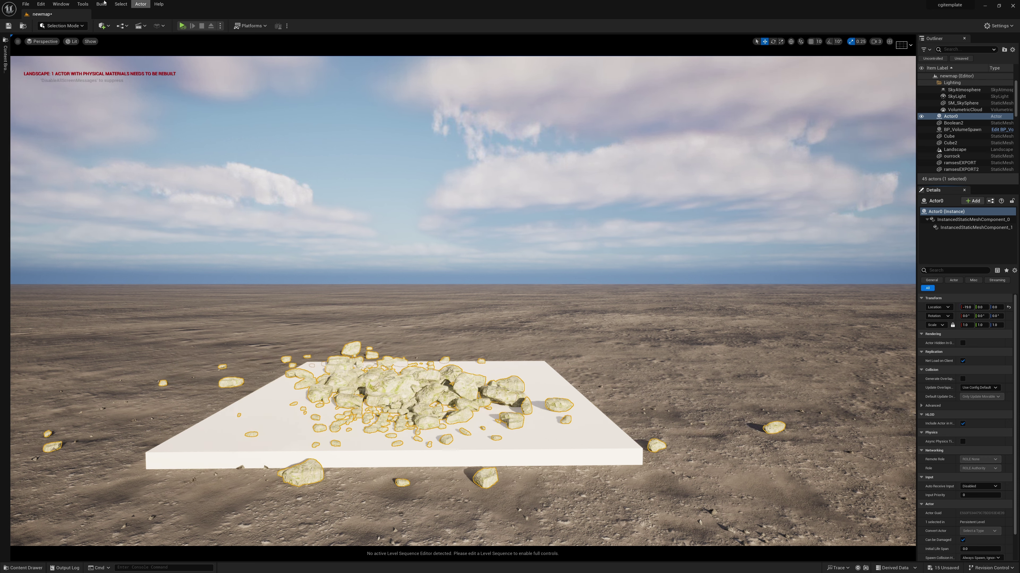
# - Merge the baked rock actor into a static mesh saved as rockpile1 in the Content folder
pyautogui.click(143, 4)
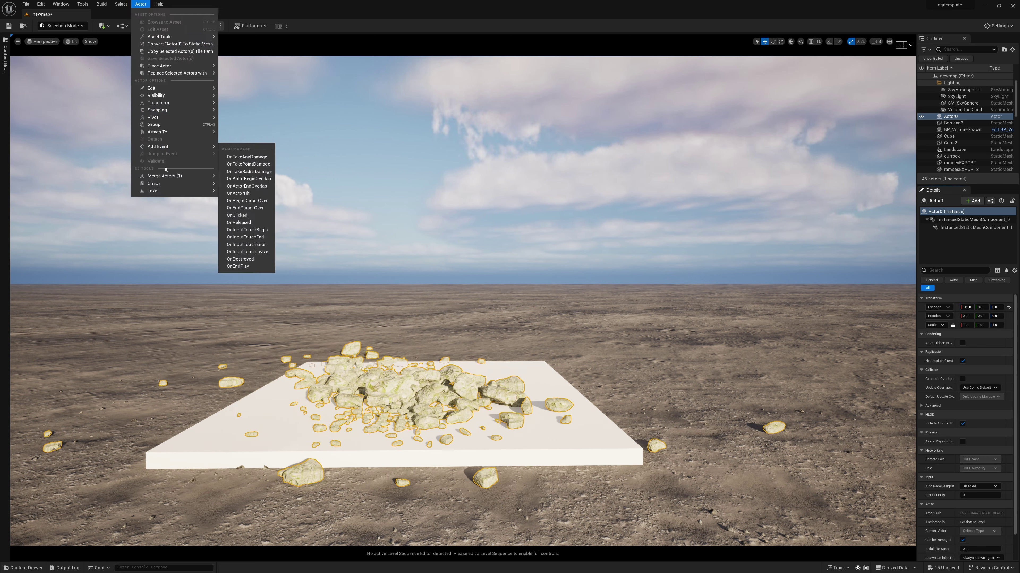
pyautogui.moveTo(189, 176)
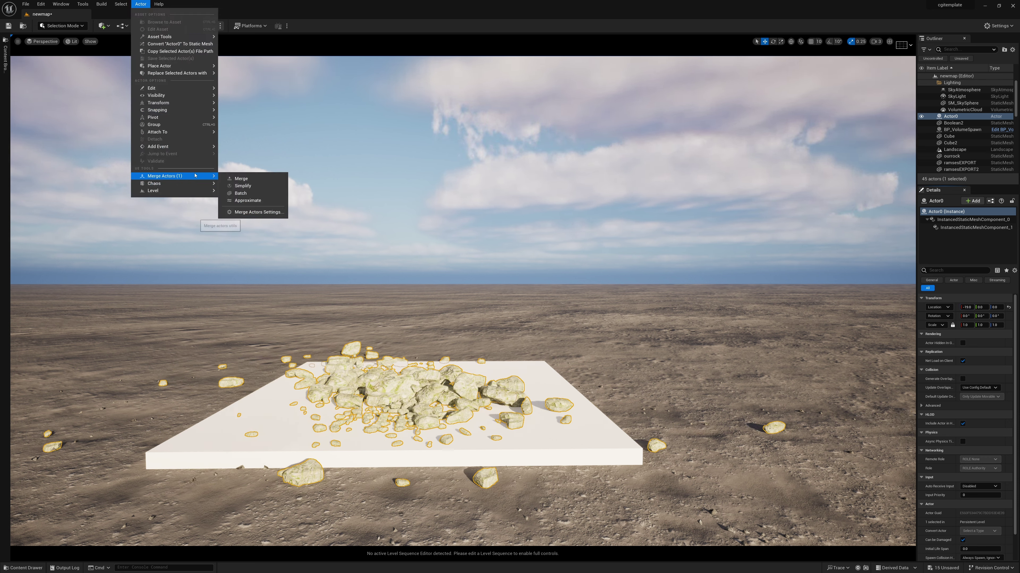
pyautogui.click(250, 179)
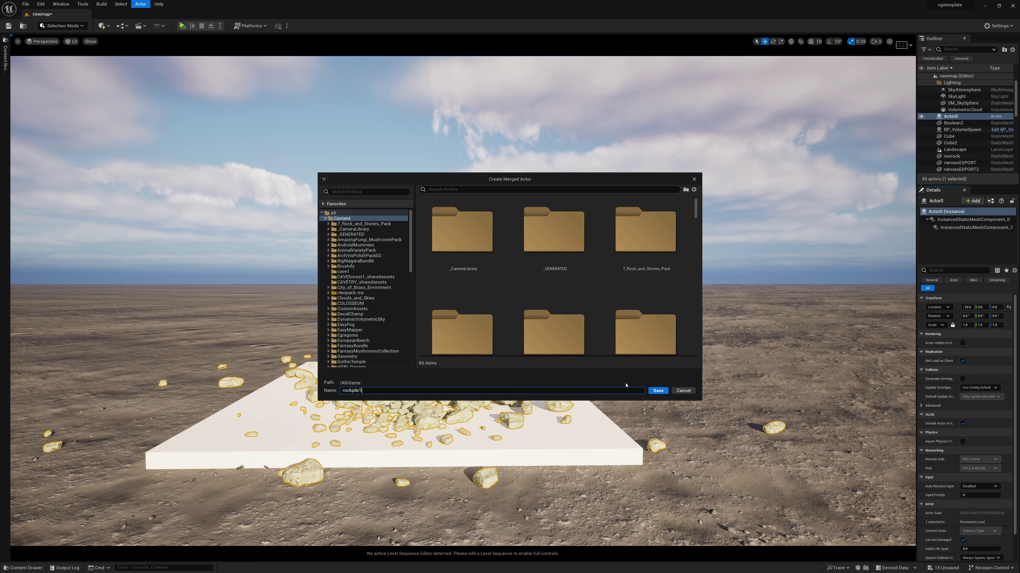
pyautogui.click(658, 391)
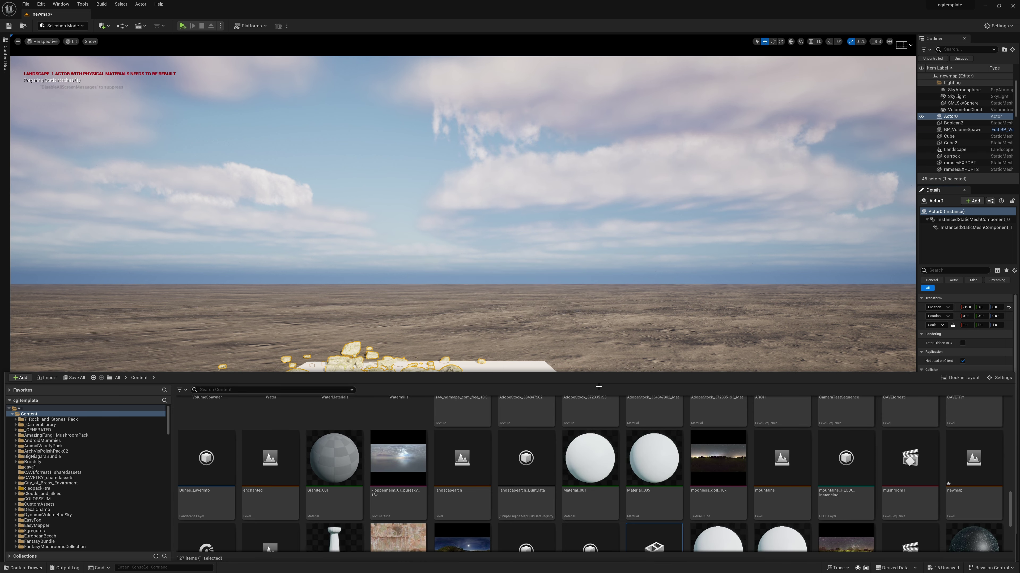
# - Place two copies of the rockpile1 mesh on the landscape, one on either side of the slab
pyautogui.scroll(-2, 715, 478)
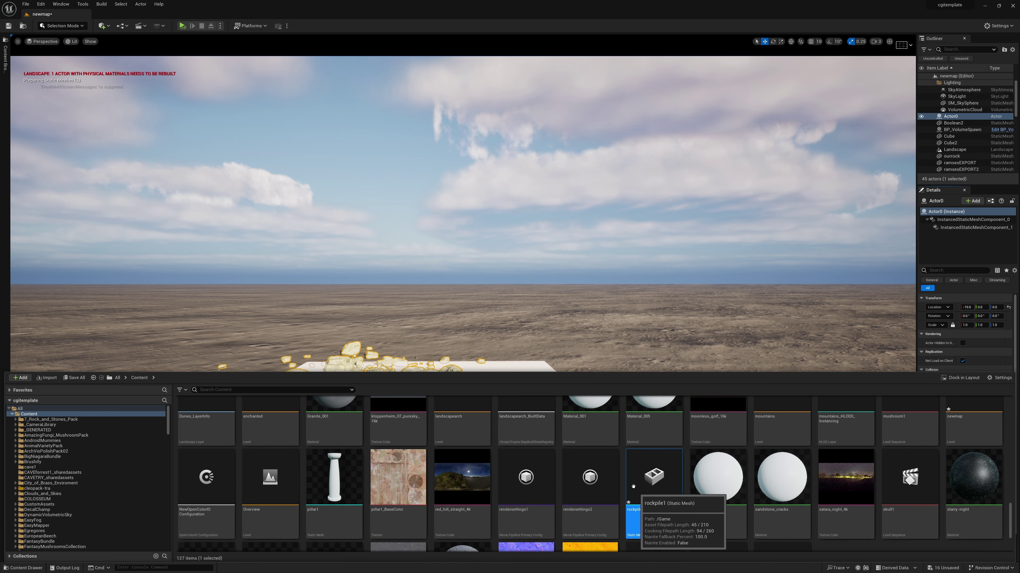
pyautogui.moveTo(659, 476); pyautogui.dragTo(644, 342)
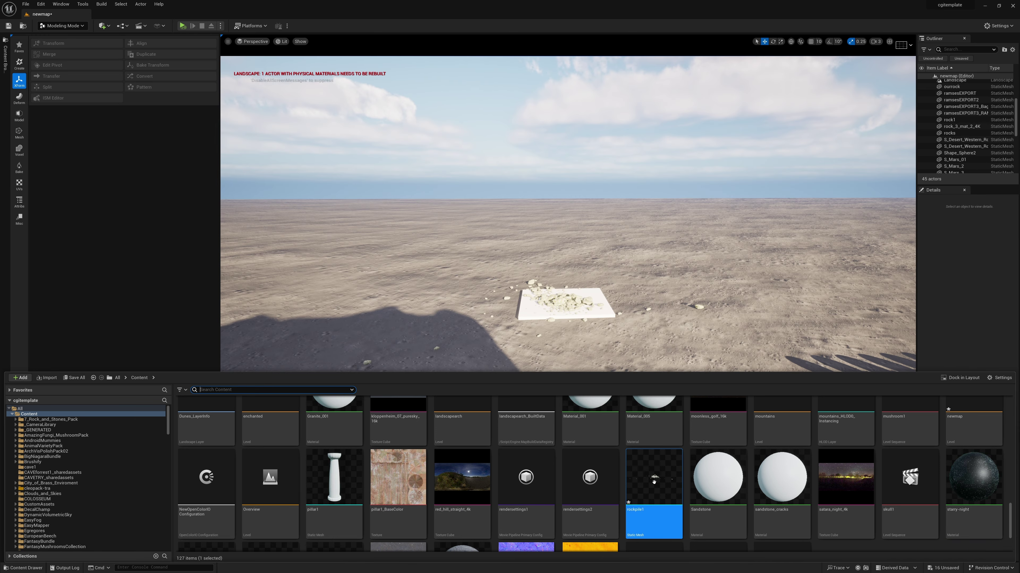
pyautogui.moveTo(649, 475); pyautogui.dragTo(632, 392)
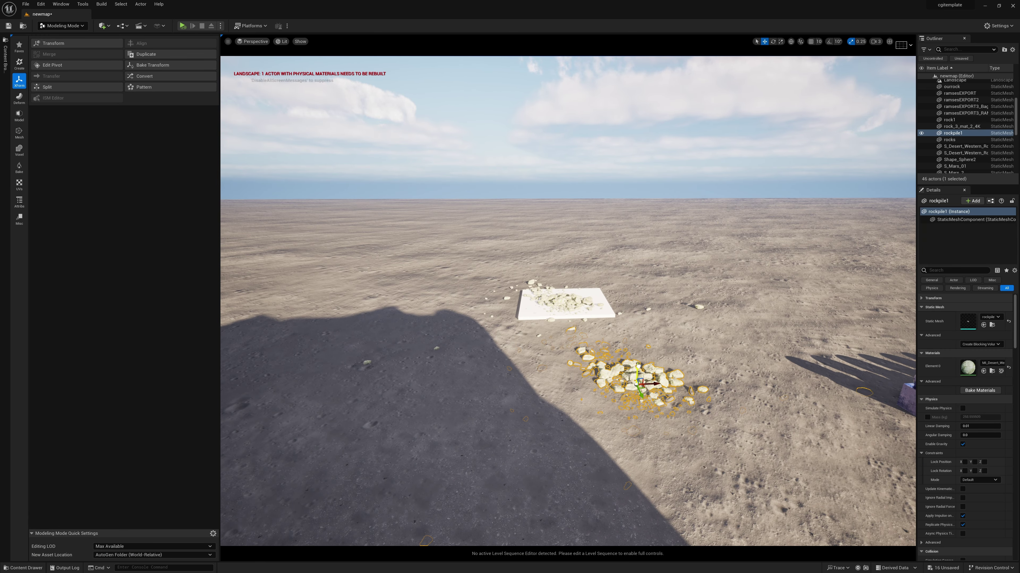
pyautogui.moveTo(642, 388); pyautogui.dragTo(470, 490)
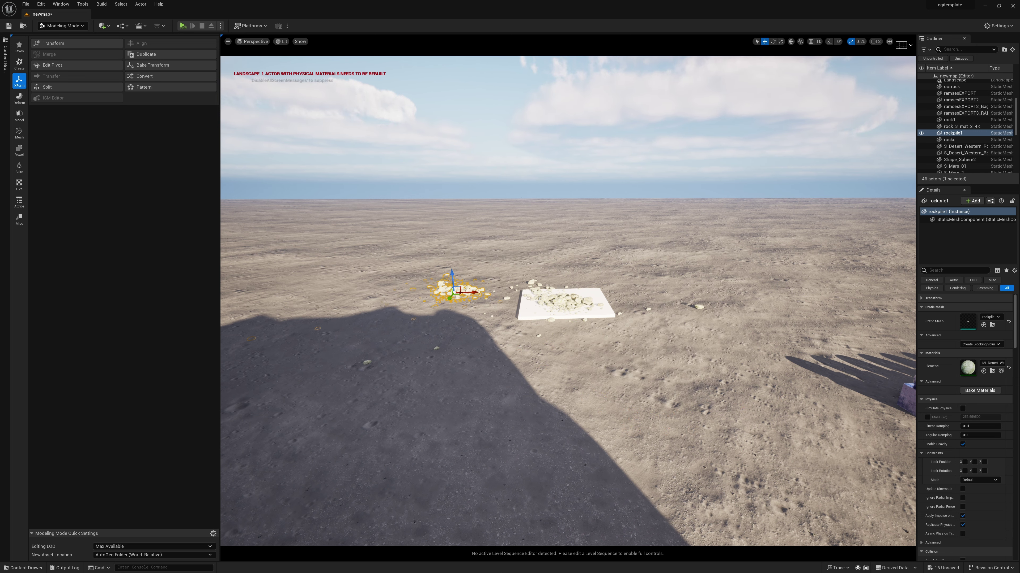
pyautogui.hotkey('ctrl', 'space')
pyautogui.moveTo(653, 521); pyautogui.dragTo(710, 349)
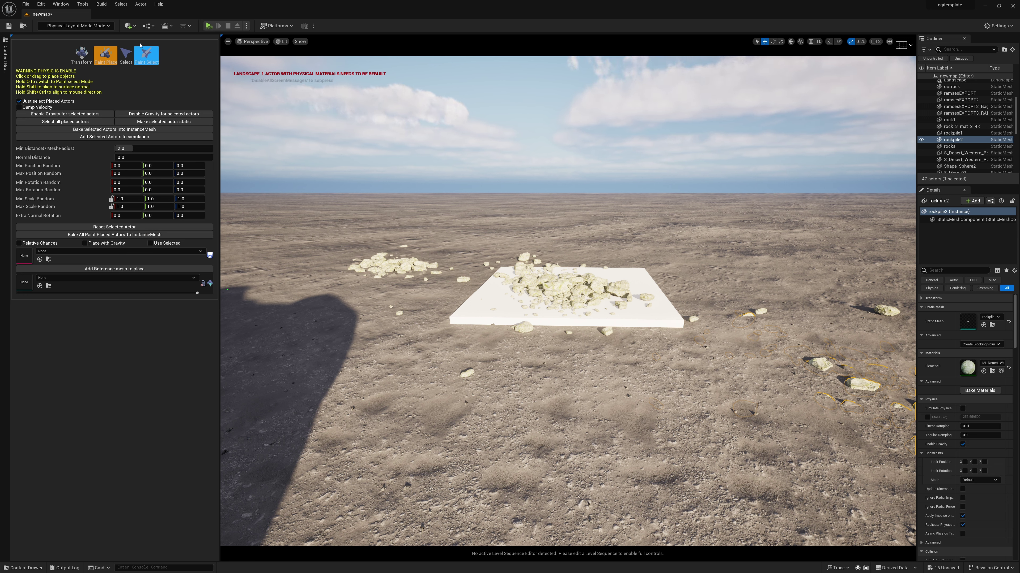
# - In Physical Layout Mode, assign the medium and small rock meshes, paint several full-size rocks over the slab and enable Place with Gravity
pyautogui.click(77, 26)
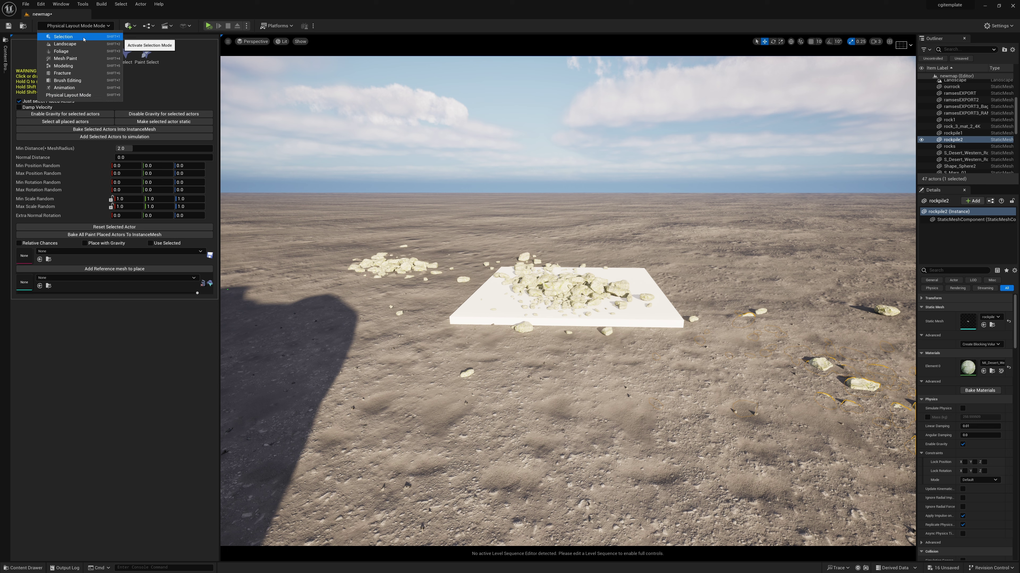
pyautogui.click(136, 348)
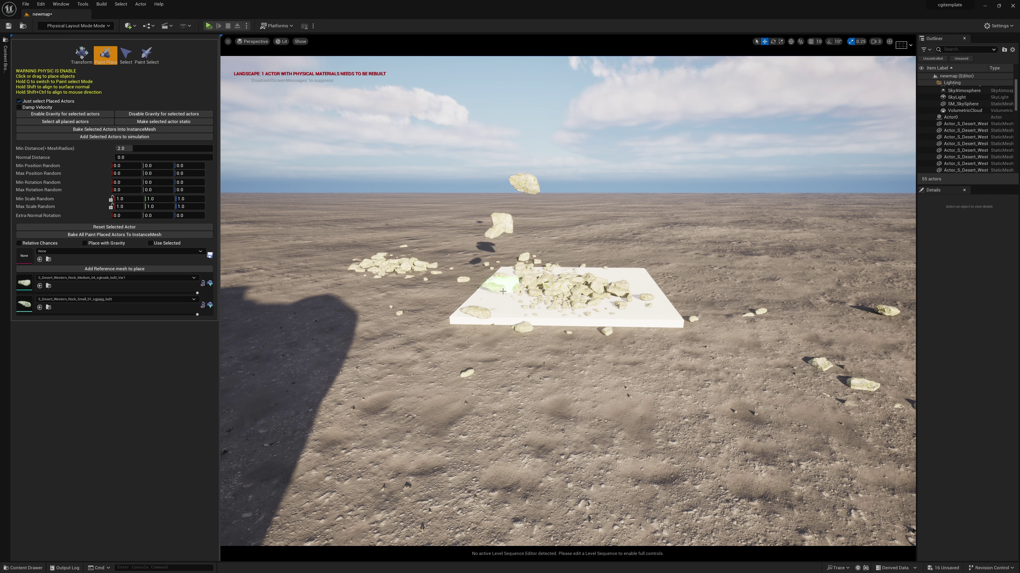
pyautogui.click(85, 243)
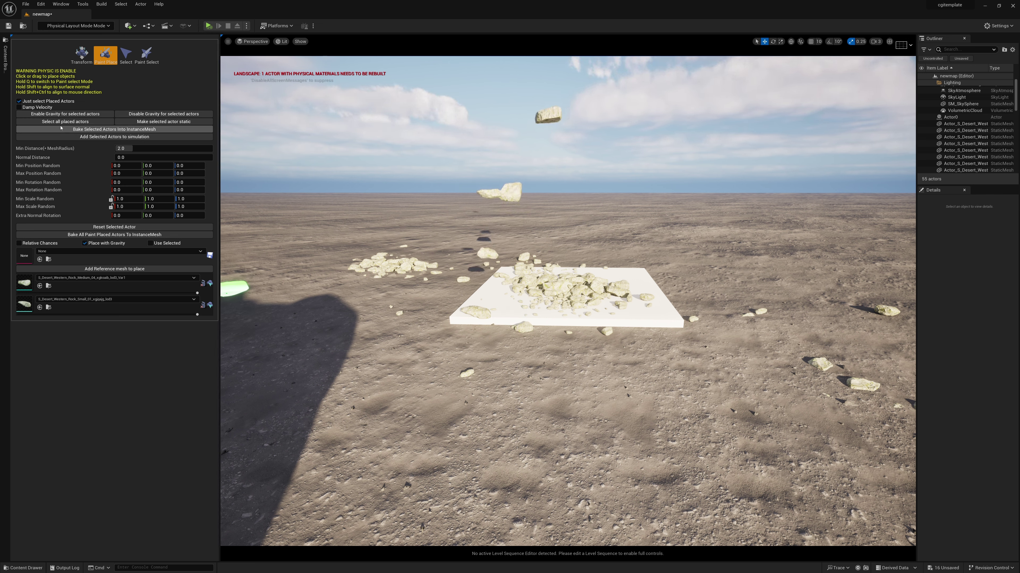
# - Enable gravity for all placed rocks so they fall, and delete all the placed rocks
pyautogui.click(76, 122)
pyautogui.click(80, 116)
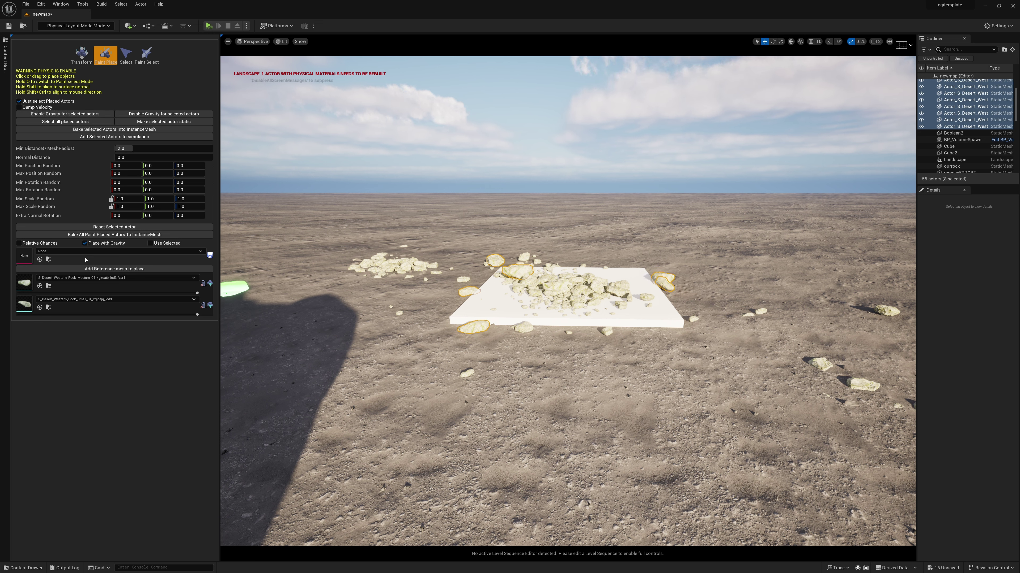
pyautogui.click(67, 123)
pyautogui.press('Delete')
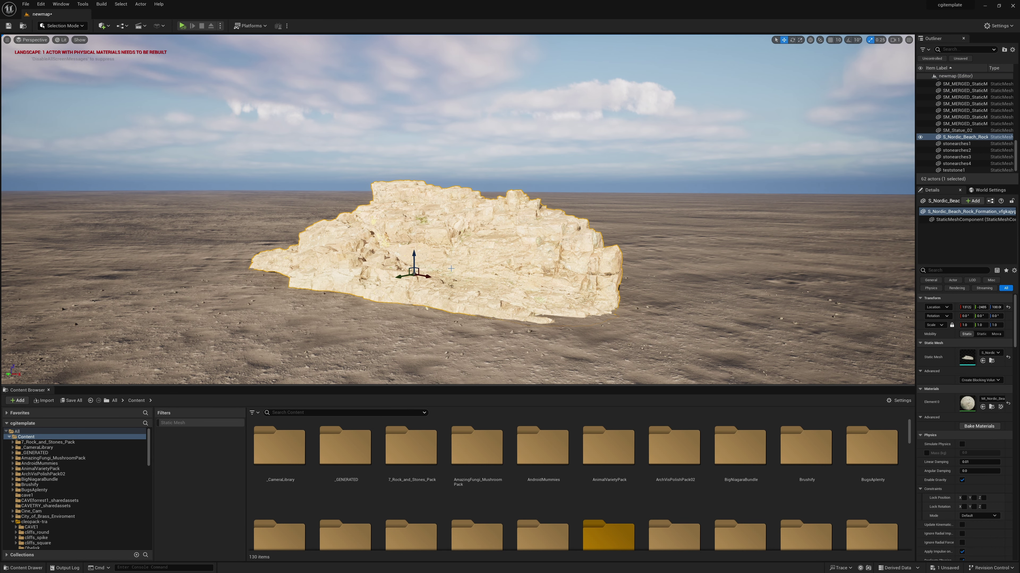
# - Lower the Nordic beach rock formation slightly into the landscape and view its rocky crevice up close
pyautogui.moveTo(414, 254); pyautogui.dragTo(415, 258)
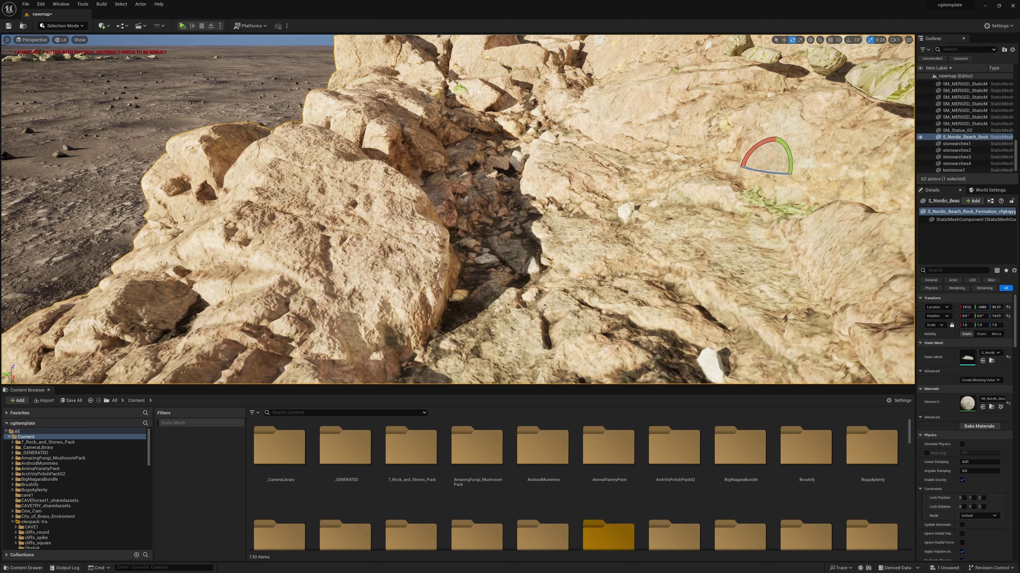
pyautogui.moveTo(457, 209); pyautogui.dragTo(447, 203, button='right')
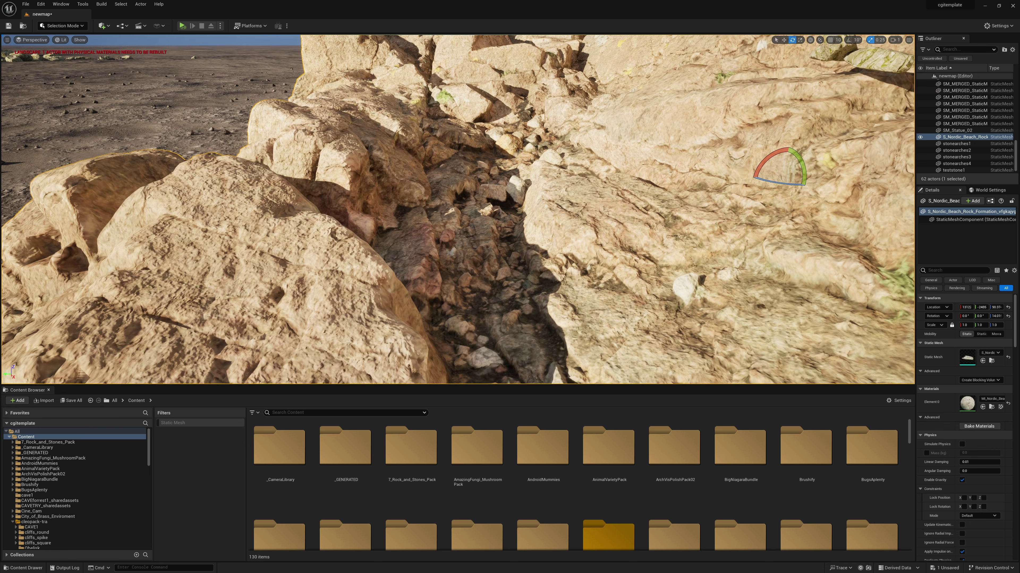
pyautogui.moveTo(447, 203)
pyautogui.mouseDown()
pyautogui.moveTo(455, 162)
pyautogui.moveTo(451, 197)
pyautogui.mouseUp()
pyautogui.moveTo(451, 197); pyautogui.dragTo(453, 161, button='right')
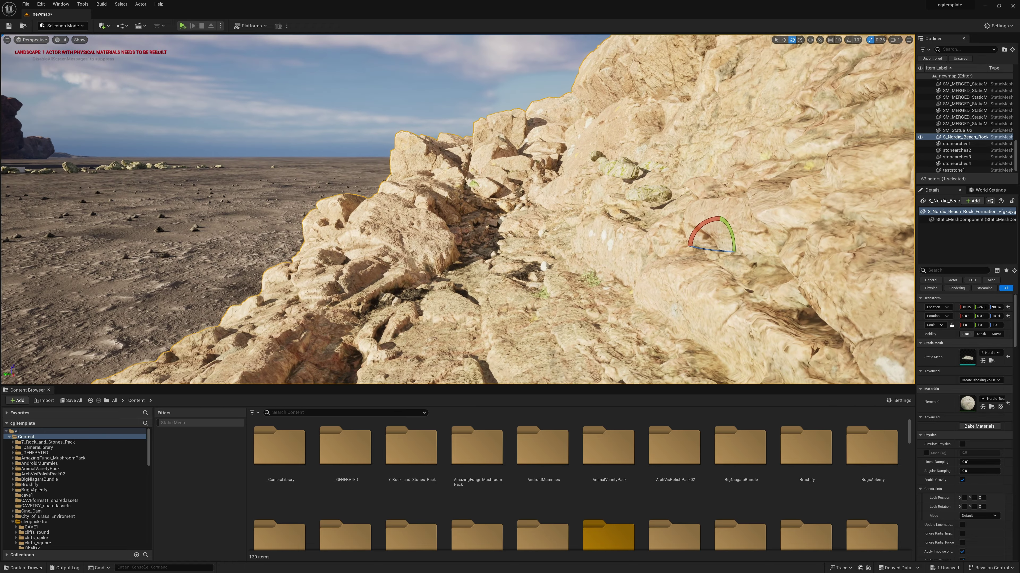
pyautogui.moveTo(413, 195); pyautogui.dragTo(390, 194, button='right')
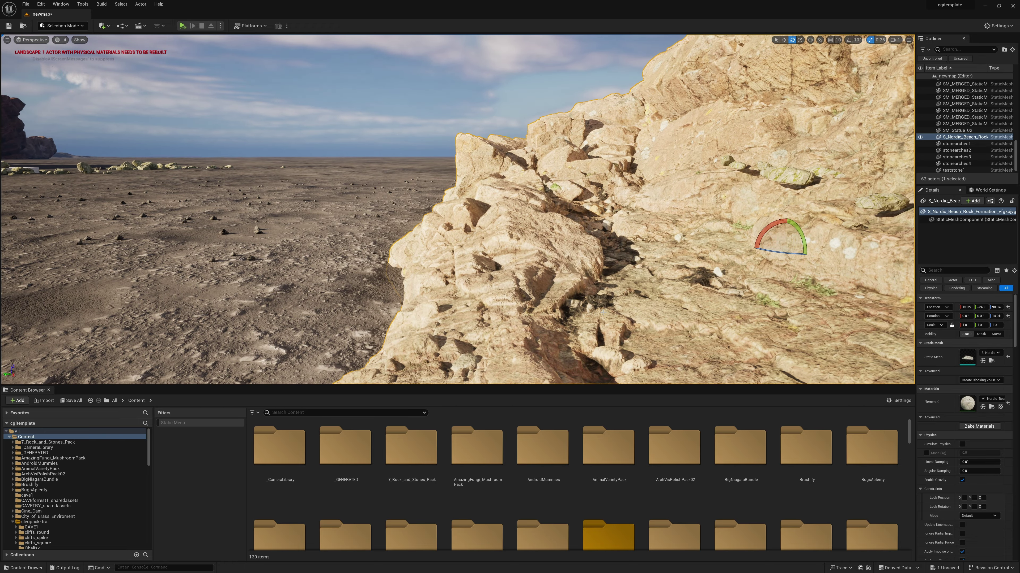
# - Open the Nordic beach rock formation's mesh for editing and generate auto convex collision with Hull Count 4 and Max Hull Verts 16
pyautogui.hotkey('ctrl', 'e')
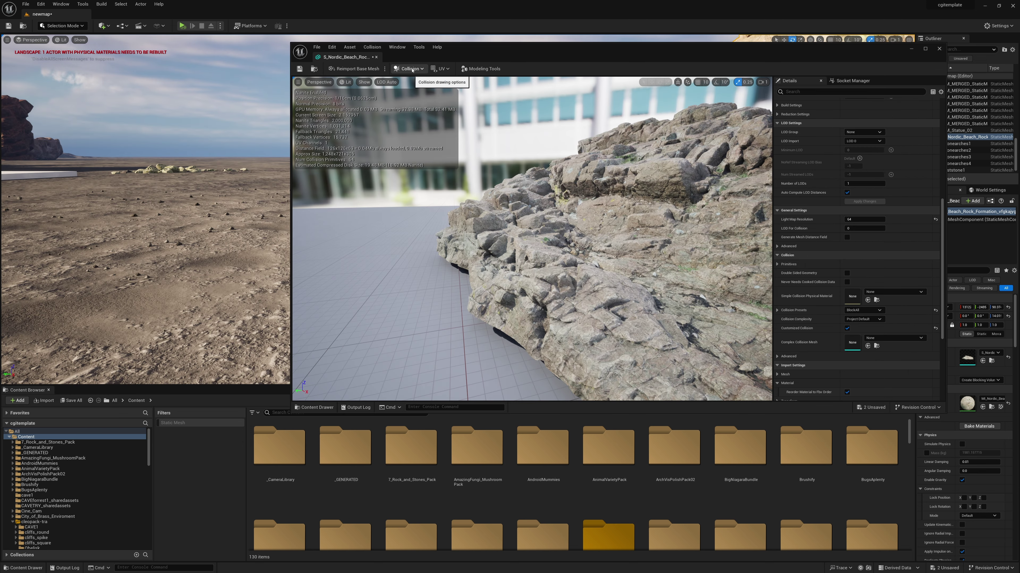
pyautogui.click(409, 69)
pyautogui.click(429, 194)
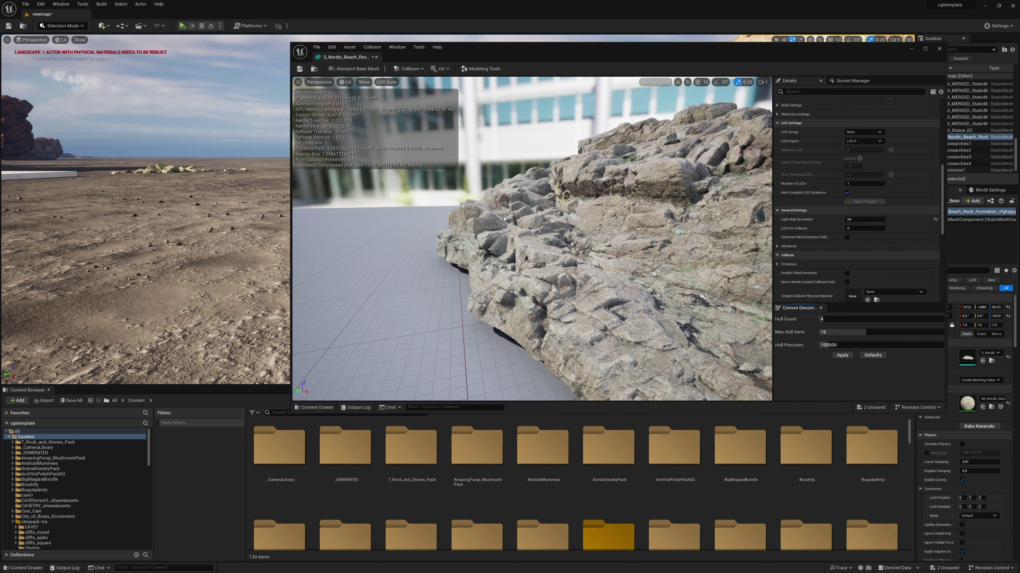
pyautogui.click(843, 355)
pyautogui.scroll(5, 532, 239)
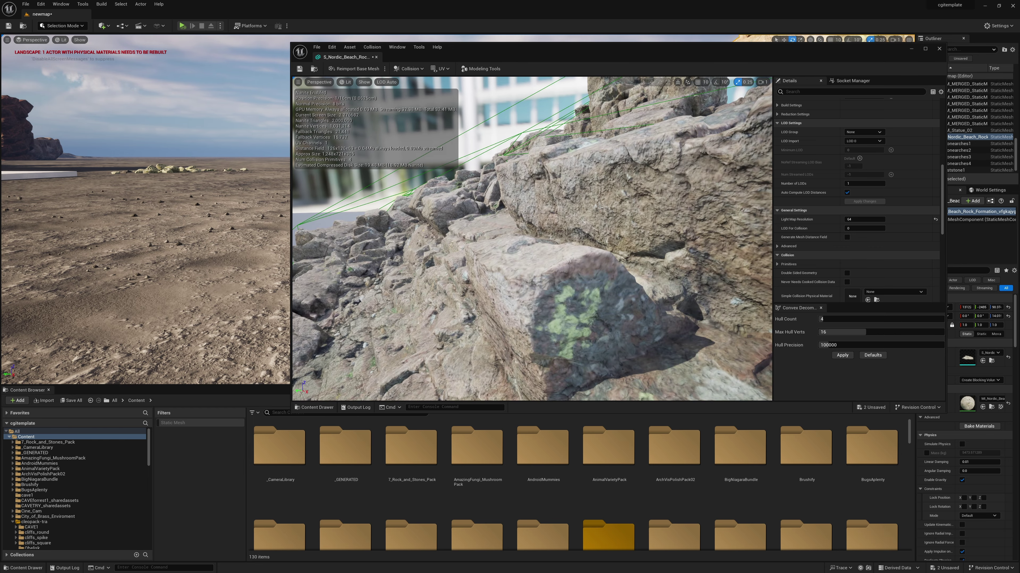
pyautogui.moveTo(644, 300); pyautogui.dragTo(644, 300, button='right')
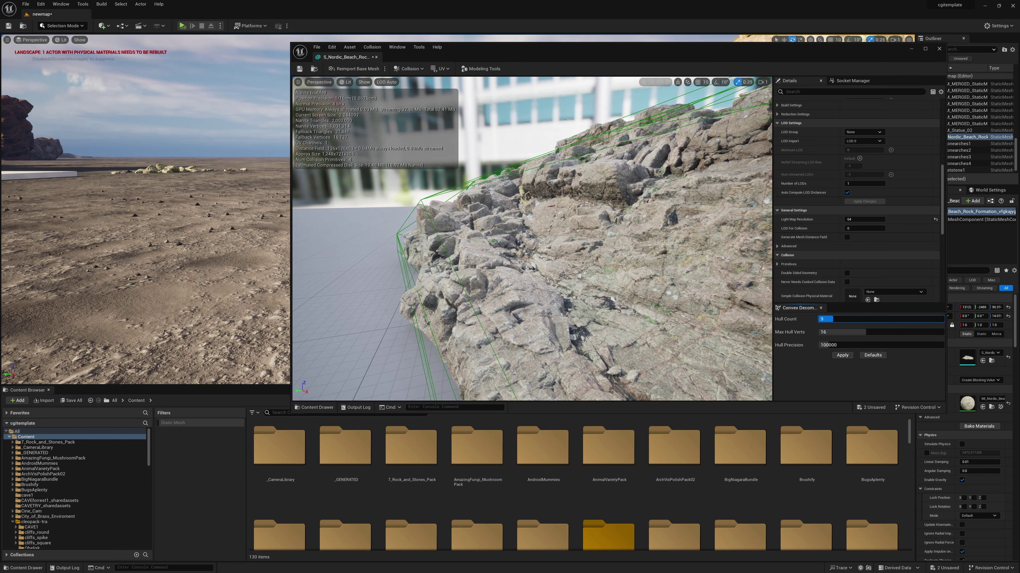
# - Regenerate the rock formation's convex collision with Hull Count 64 and Max Hull Verts 32, and inspect the hulls
pyautogui.moveTo(833, 319); pyautogui.dragTo(944, 319)
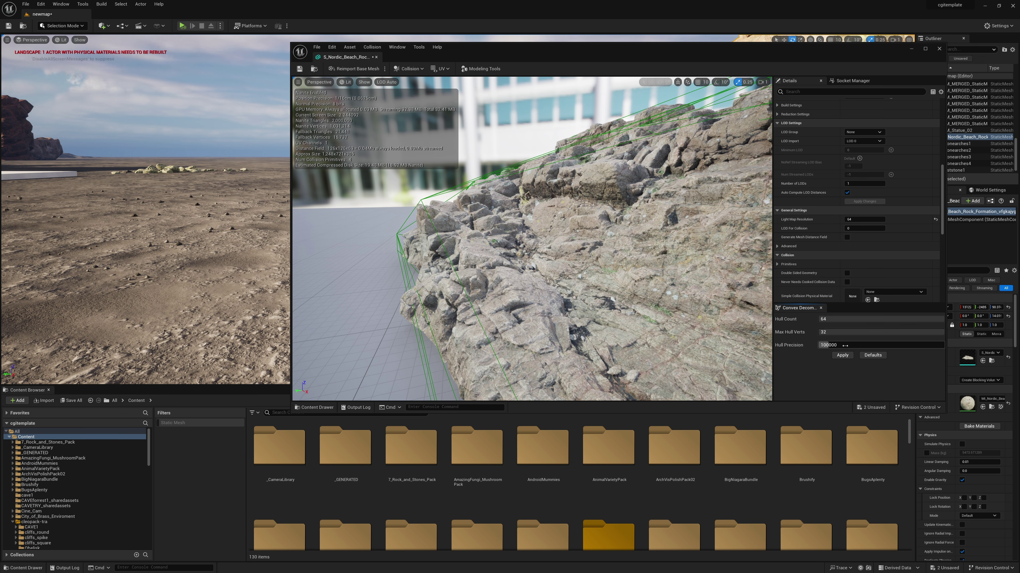
pyautogui.click(843, 355)
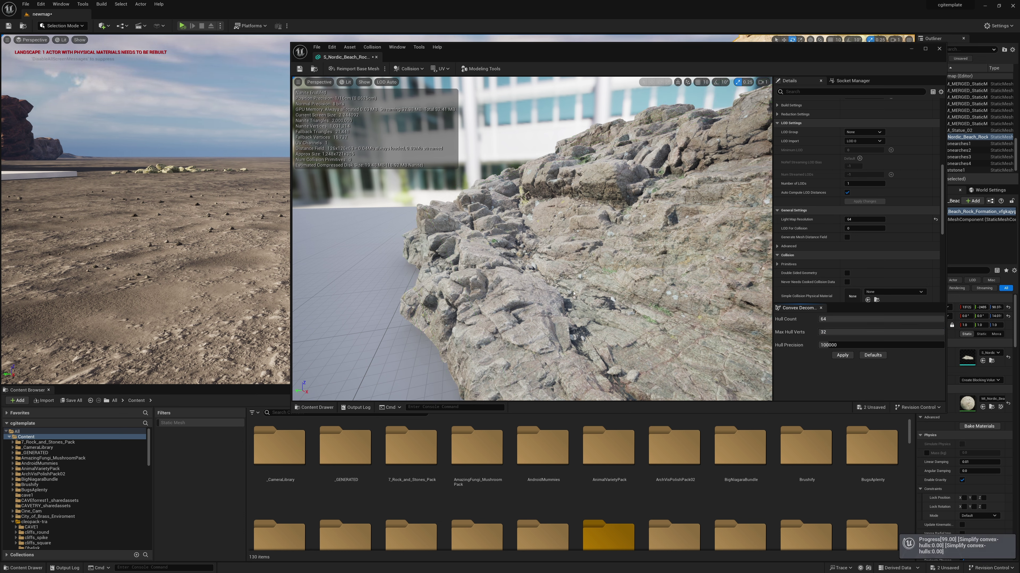
pyautogui.moveTo(573, 294); pyautogui.dragTo(622, 286, button='middle')
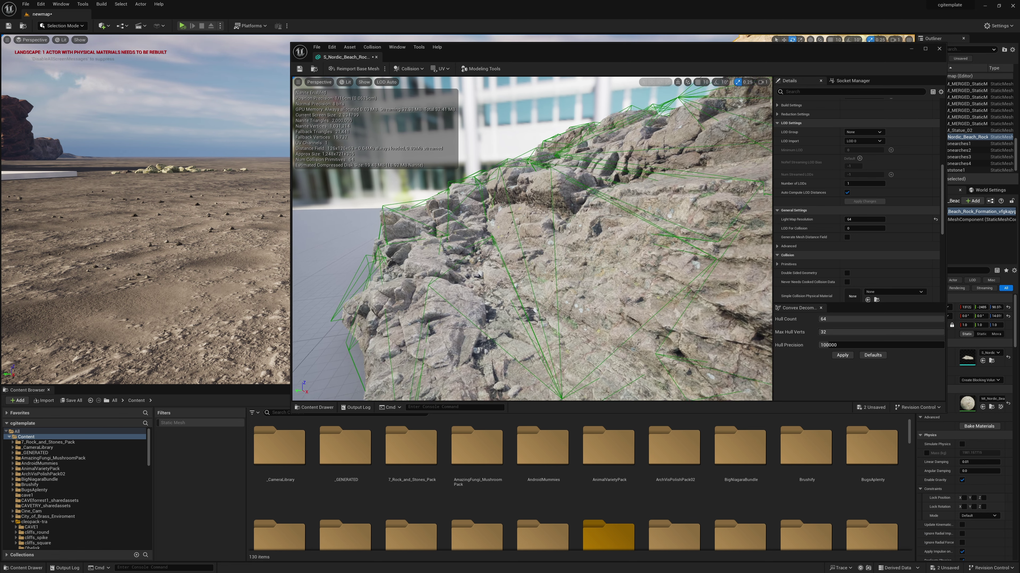
pyautogui.moveTo(550, 283); pyautogui.dragTo(522, 273)
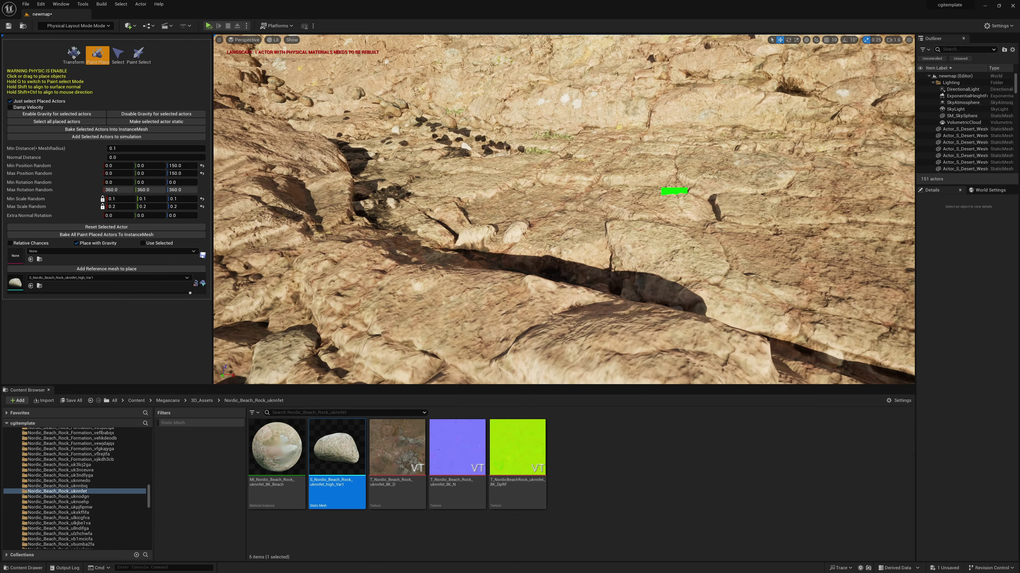
# - In the Nordic rock formation's mesh settings, set Collision Complexity to Use Complex Collision As Simple
pyautogui.moveTo(674, 192)
pyautogui.mouseDown(button='right')
pyautogui.moveTo(435, 168)
pyautogui.moveTo(419, 164)
pyautogui.moveTo(458, 168)
pyautogui.moveTo(383, 143)
pyautogui.mouseUp(button='right')
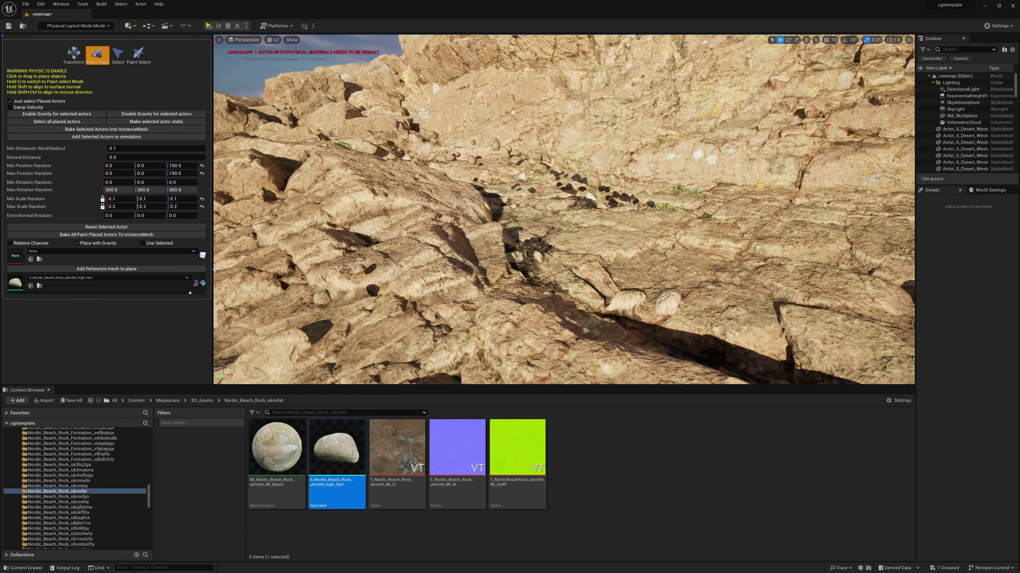
pyautogui.click(69, 54)
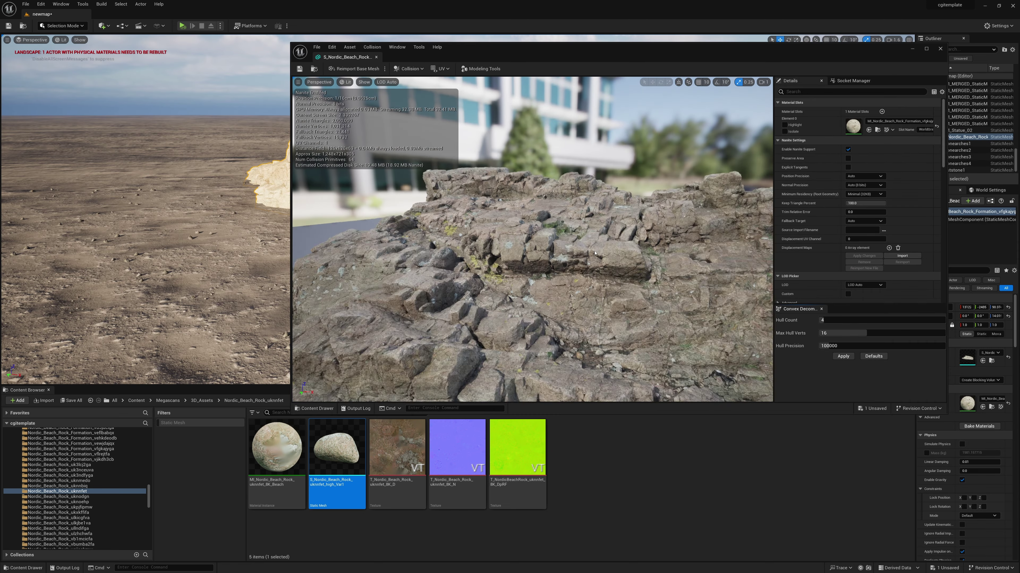
pyautogui.scroll(-3, 595, 253)
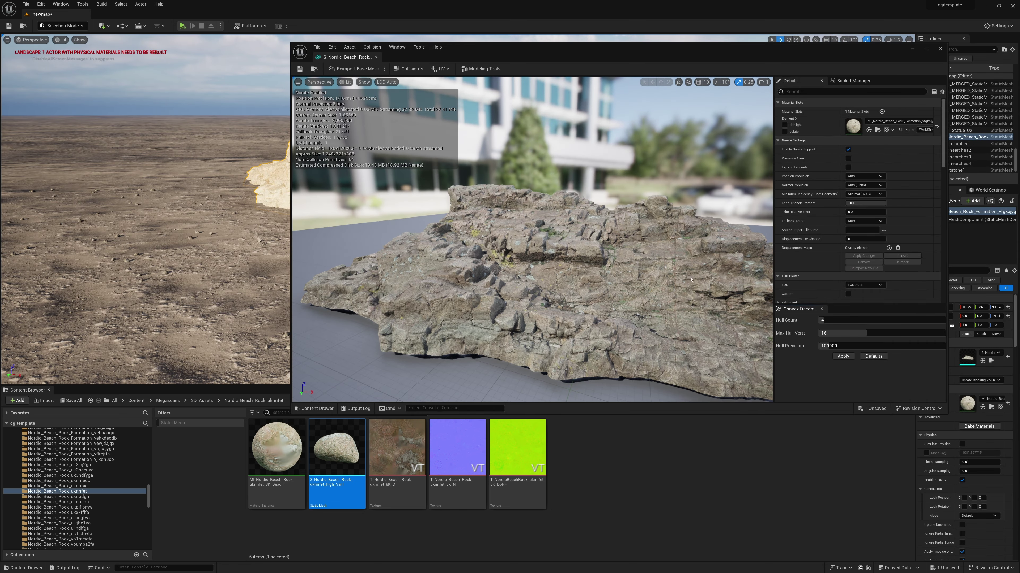
pyautogui.moveTo(944, 151); pyautogui.dragTo(964, 251)
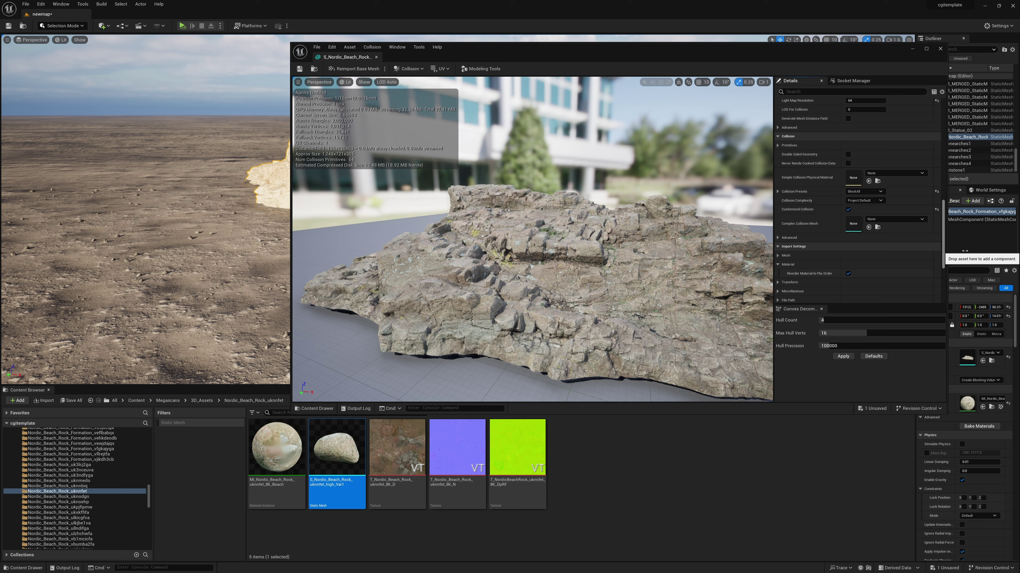
pyautogui.click(872, 200)
pyautogui.click(872, 225)
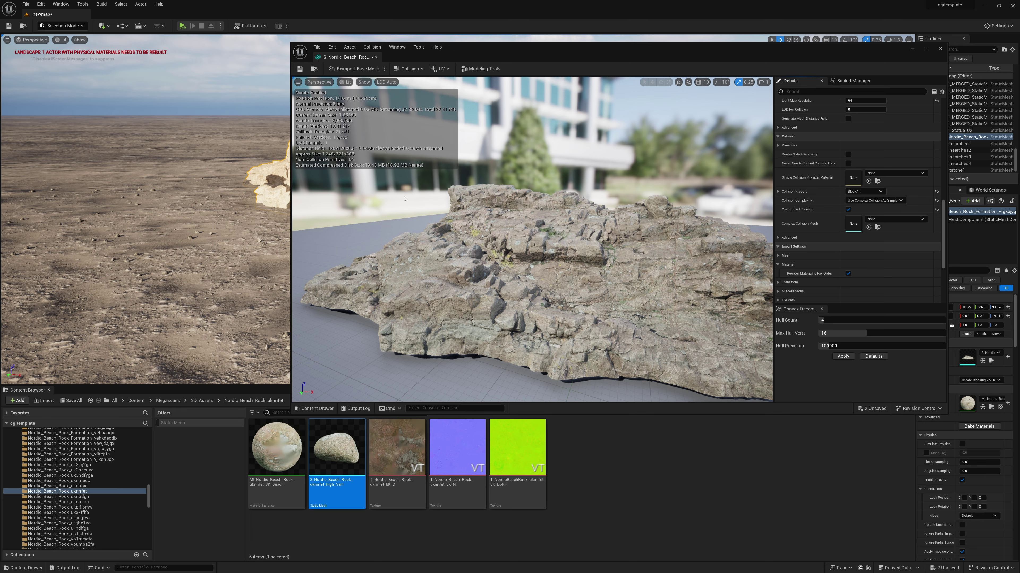
pyautogui.moveTo(578, 254); pyautogui.dragTo(582, 281)
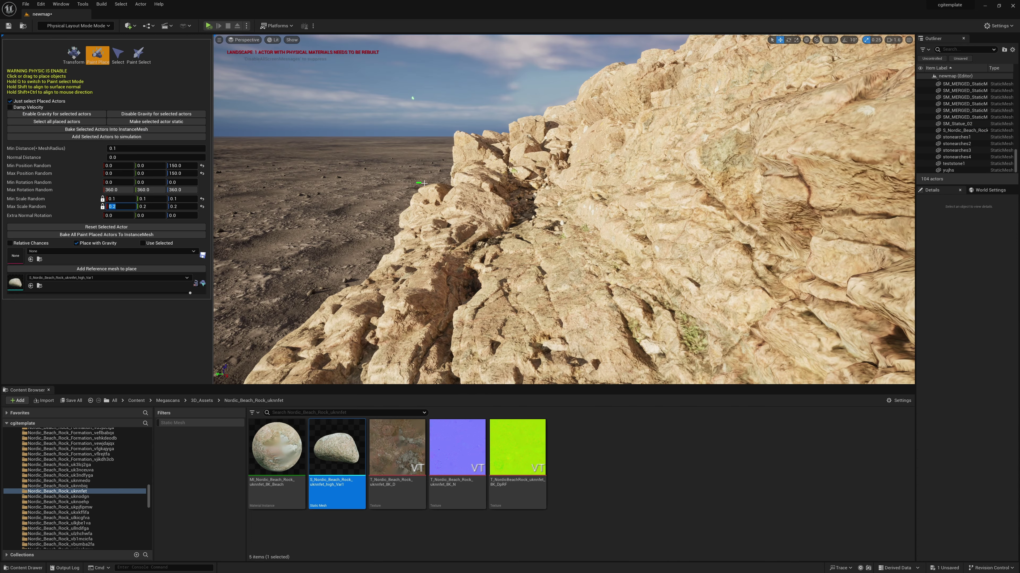
# - In Physical Layout Mode, paint small beach rocks at 0.1 to 0.2 scale with gravity into the formation's crevice
pyautogui.moveTo(512, 196)
pyautogui.mouseDown()
pyautogui.moveTo(526, 189)
pyautogui.moveTo(518, 223)
pyautogui.moveTo(519, 204)
pyautogui.mouseUp()
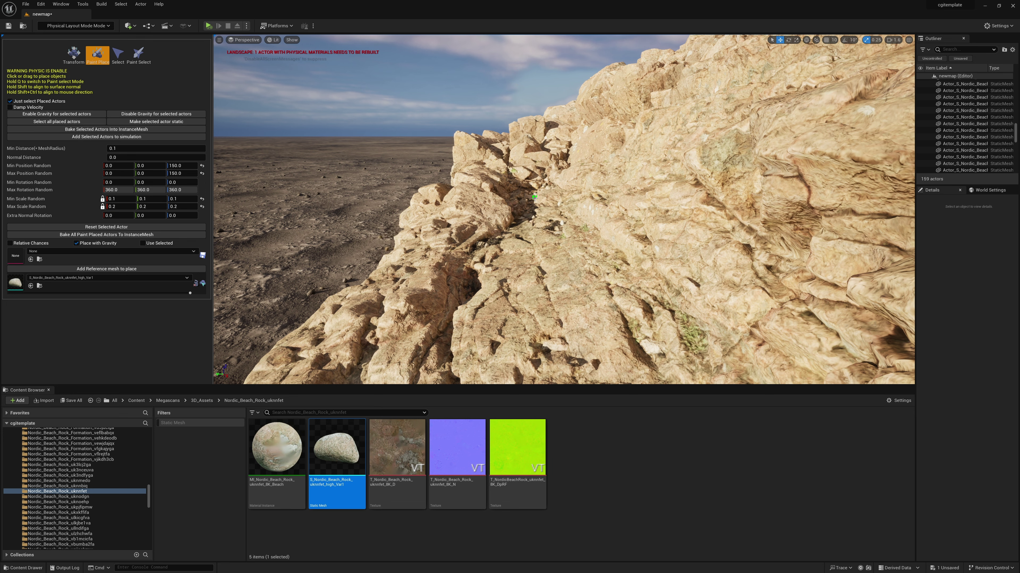
pyautogui.scroll(5, 507, 242)
pyautogui.scroll(-2, 506, 242)
pyautogui.press('a')
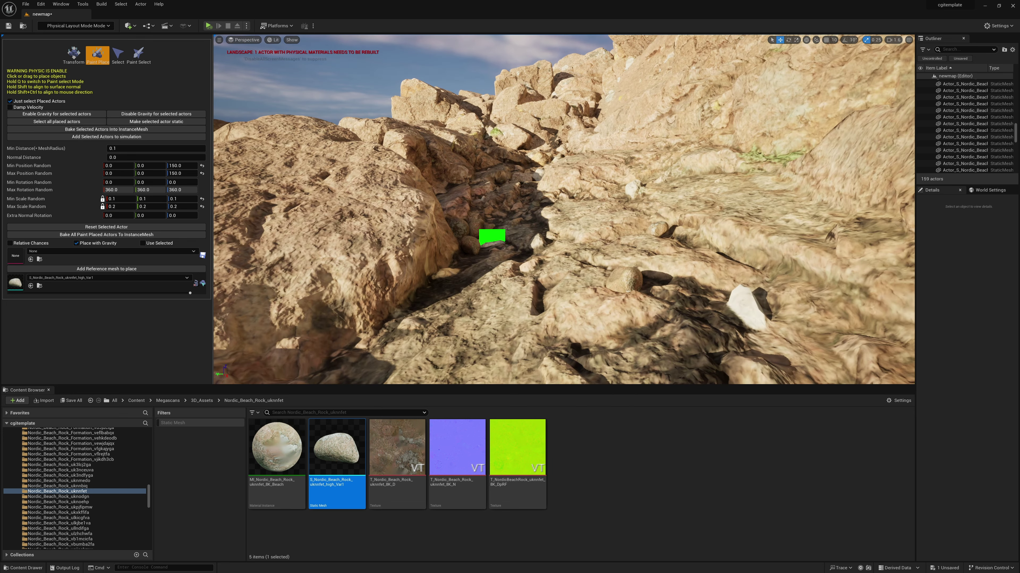
pyautogui.click(502, 235)
pyautogui.moveTo(502, 235)
pyautogui.mouseDown()
pyautogui.moveTo(514, 223)
pyautogui.moveTo(523, 237)
pyautogui.moveTo(521, 208)
pyautogui.moveTo(496, 285)
pyautogui.mouseUp()
pyautogui.scroll(-4, 523, 237)
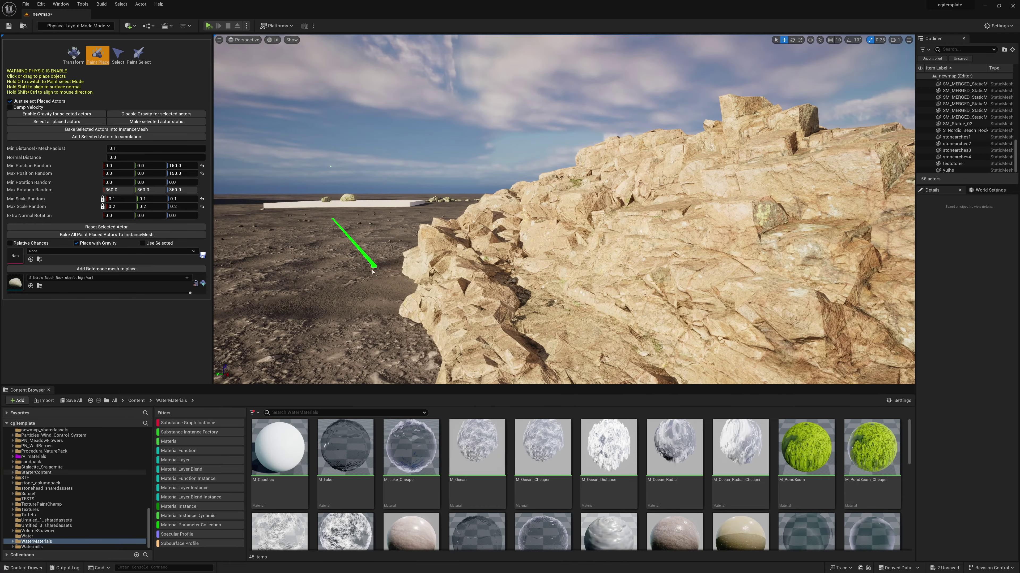
# - In Selection mode, raise the nordicrock actor slightly higher above the landscape
pyautogui.click(508, 280)
pyautogui.moveTo(500, 263); pyautogui.dragTo(499, 263)
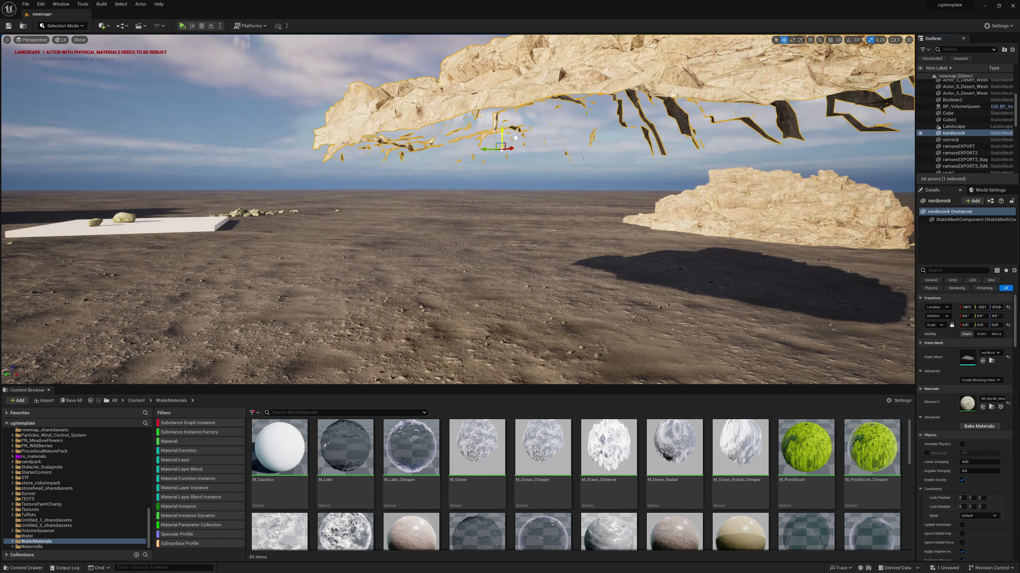
pyautogui.moveTo(515, 136); pyautogui.dragTo(515, 131)
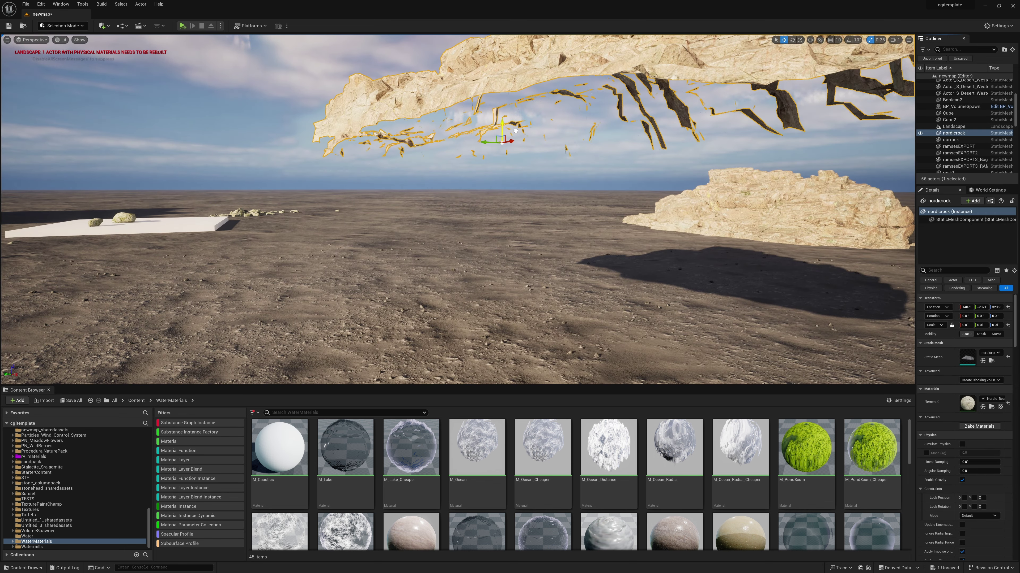
pyautogui.moveTo(457, 209); pyautogui.dragTo(562, 209, button='right')
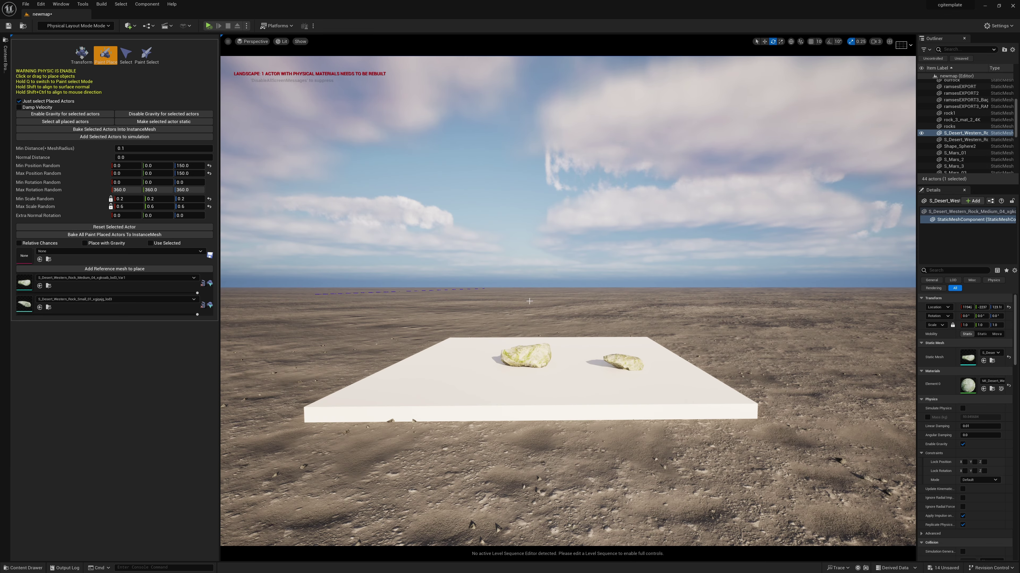
# - Try to paint the desert rocks over the slab with Place with Gravity off, and undo the stroke
pyautogui.click(525, 333)
pyautogui.moveTo(526, 333)
pyautogui.mouseDown()
pyautogui.moveTo(546, 322)
pyautogui.moveTo(521, 322)
pyautogui.moveTo(577, 304)
pyautogui.mouseUp()
pyautogui.hotkey('ctrl', 'z')
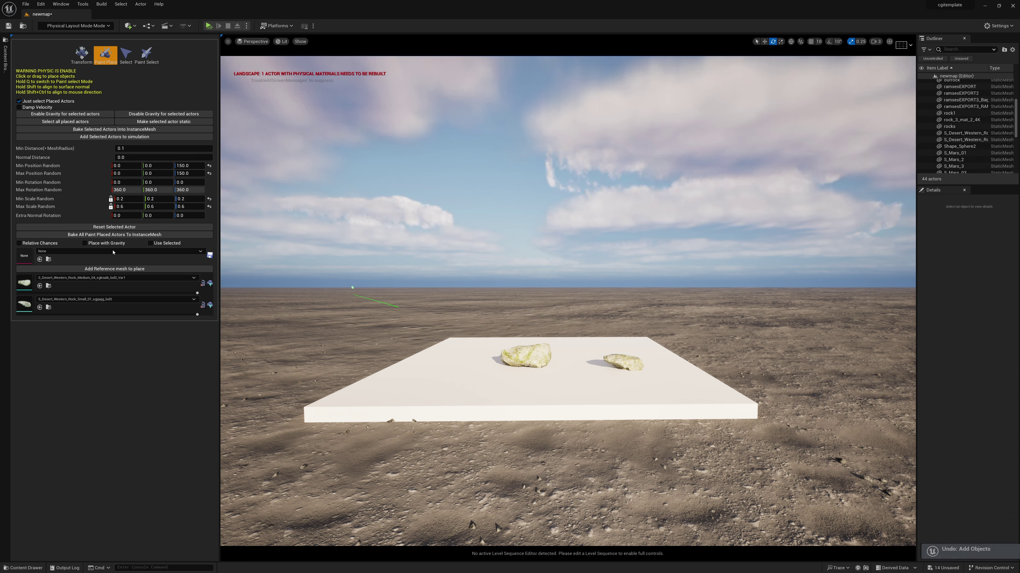
# - Enable Place with Gravity and paint the medium and small desert rocks over the slab, undoing the first stroke and painting again
pyautogui.click(84, 243)
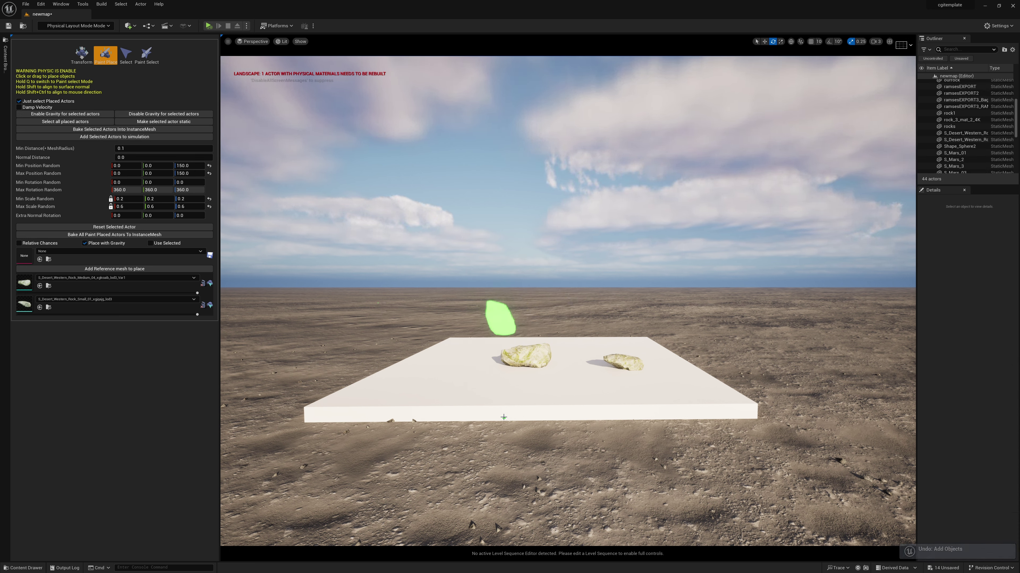
pyautogui.moveTo(497, 319)
pyautogui.mouseDown()
pyautogui.moveTo(494, 292)
pyautogui.moveTo(451, 290)
pyautogui.moveTo(502, 289)
pyautogui.moveTo(532, 307)
pyautogui.mouseUp()
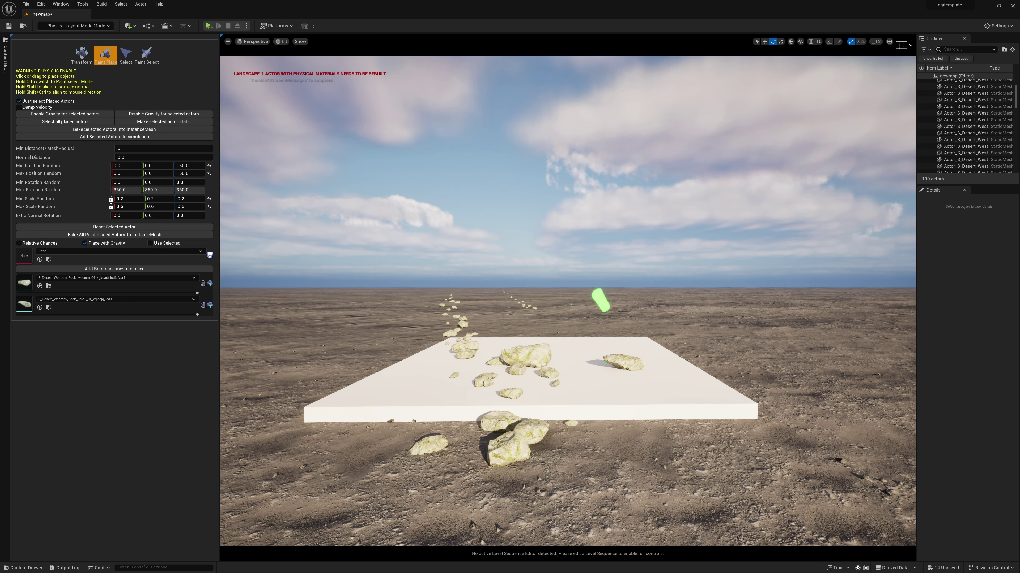
pyautogui.moveTo(603, 370); pyautogui.dragTo(566, 326, button='middle')
pyautogui.hotkey('ctrl', 'z')
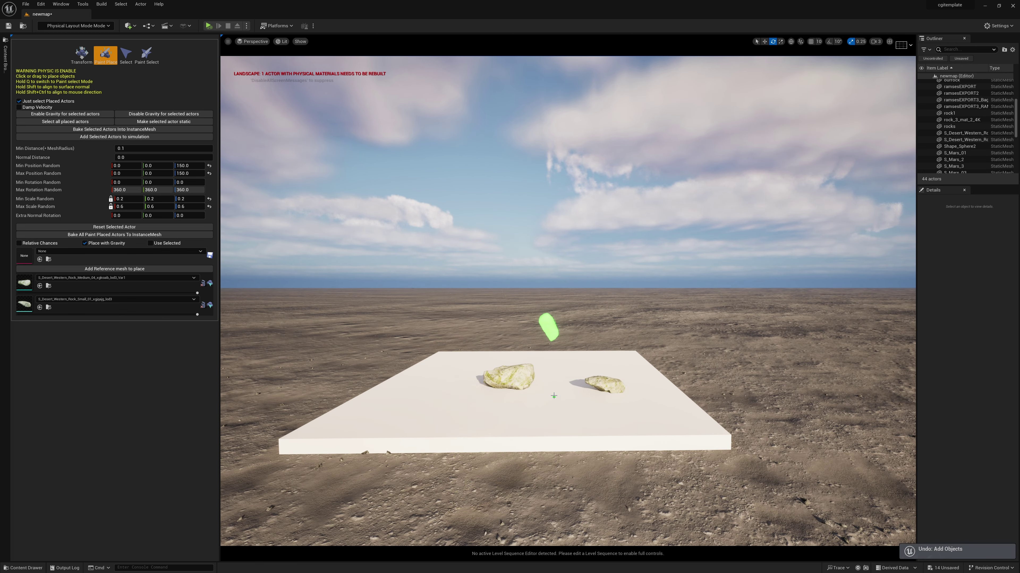
pyautogui.moveTo(554, 394)
pyautogui.mouseDown()
pyautogui.moveTo(537, 378)
pyautogui.moveTo(545, 392)
pyautogui.mouseUp()
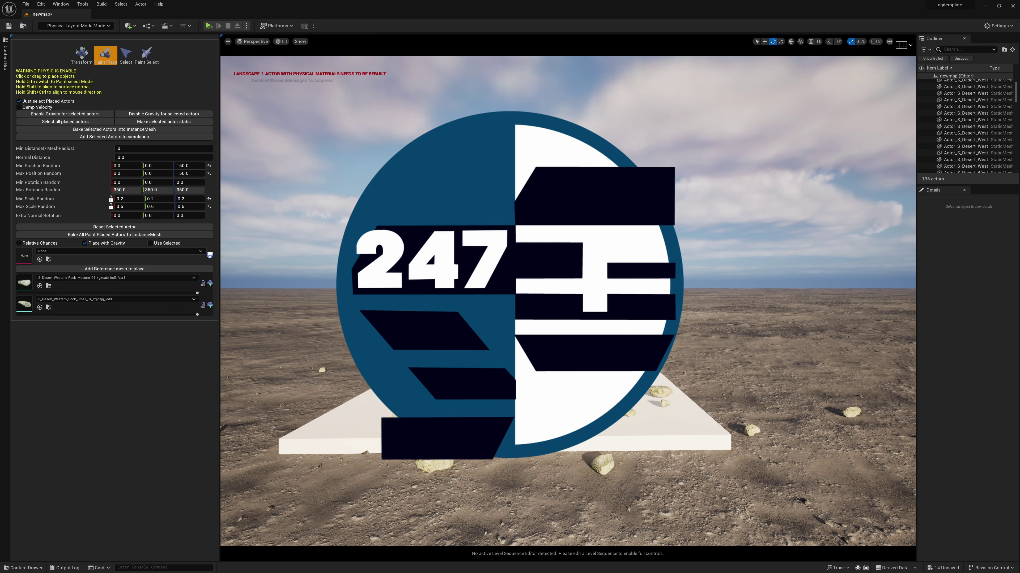